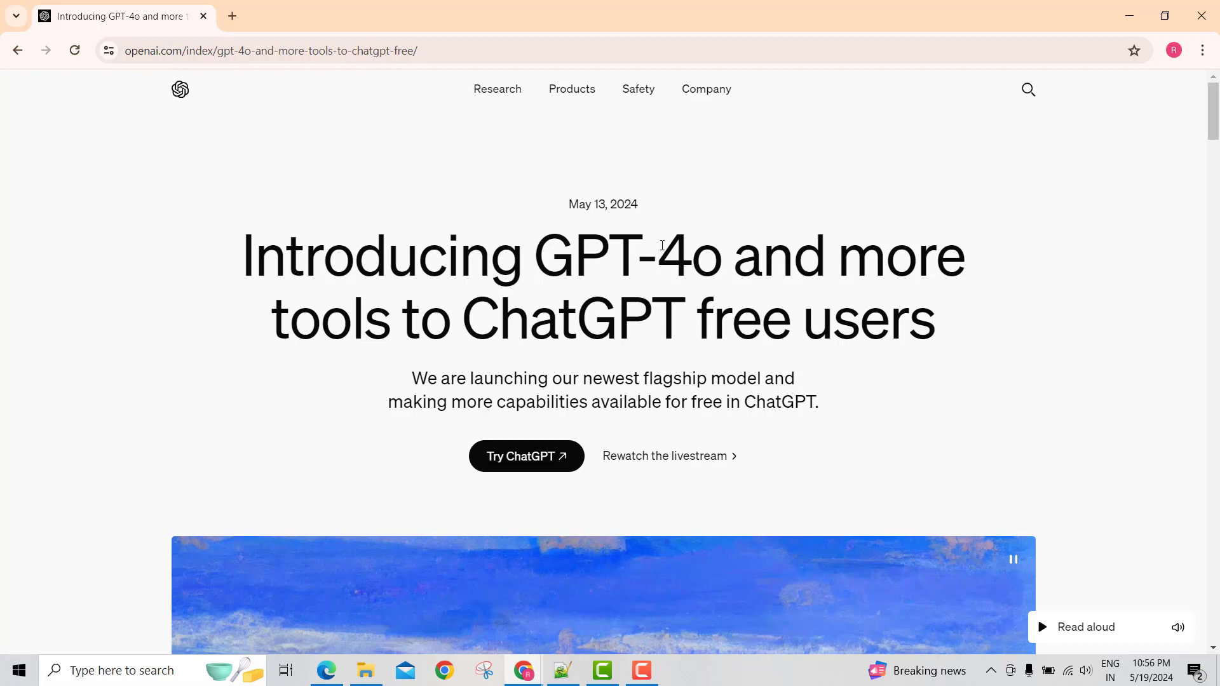
# Highlight 'GPT-4o' in the announcement page headline.
pyautogui.moveTo(555, 263); pyautogui.dragTo(709, 272)
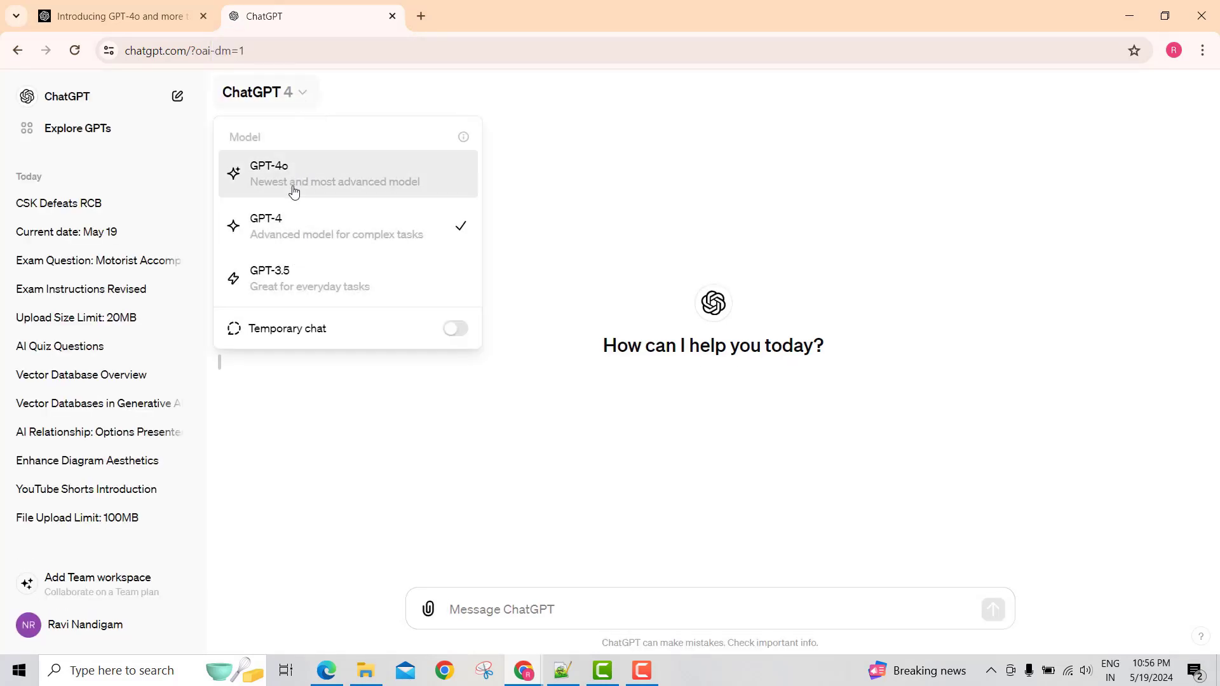
# On GPT-3.5, ask 'What is current date today?' and get May 19, 2024.
pyautogui.click(300, 281)
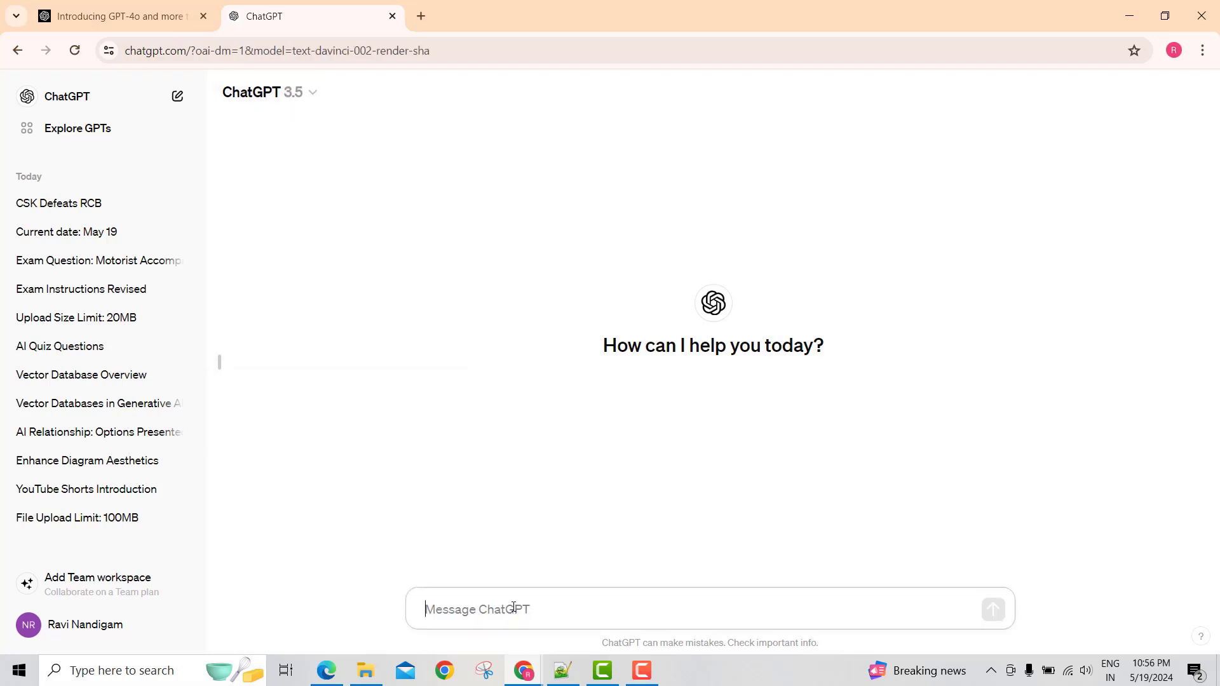
pyautogui.write('What is cur')
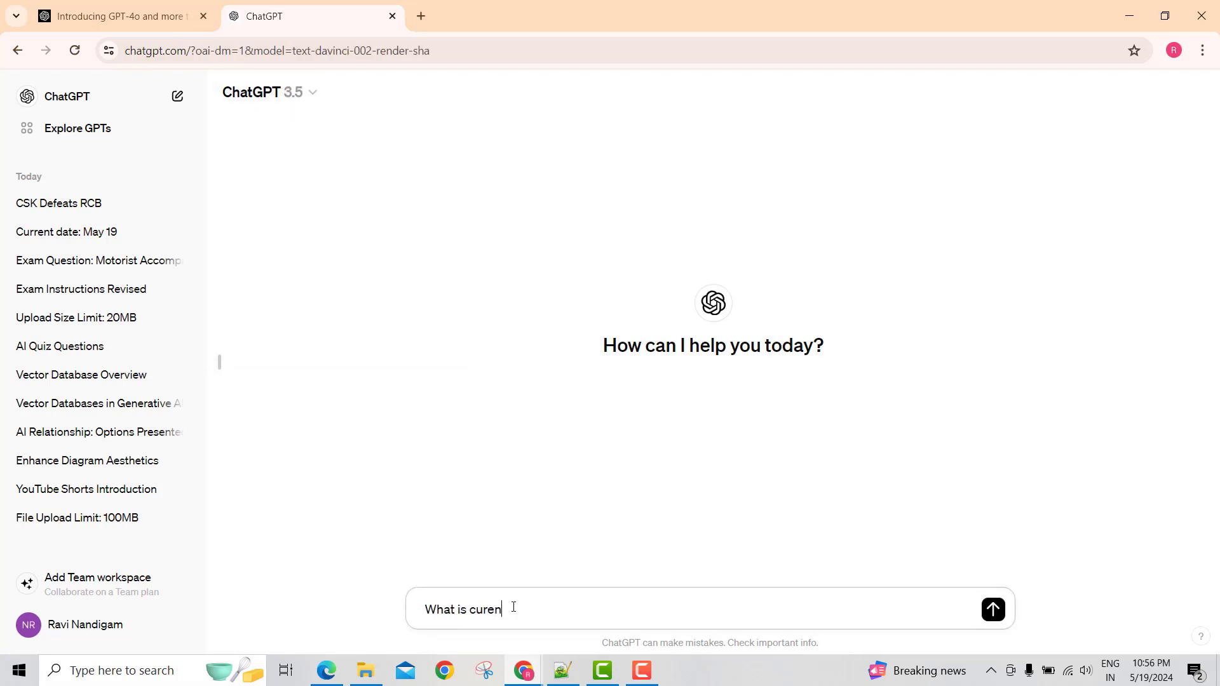
pyautogui.write('rent date')
pyautogui.write(' today?')
pyautogui.press('Return')
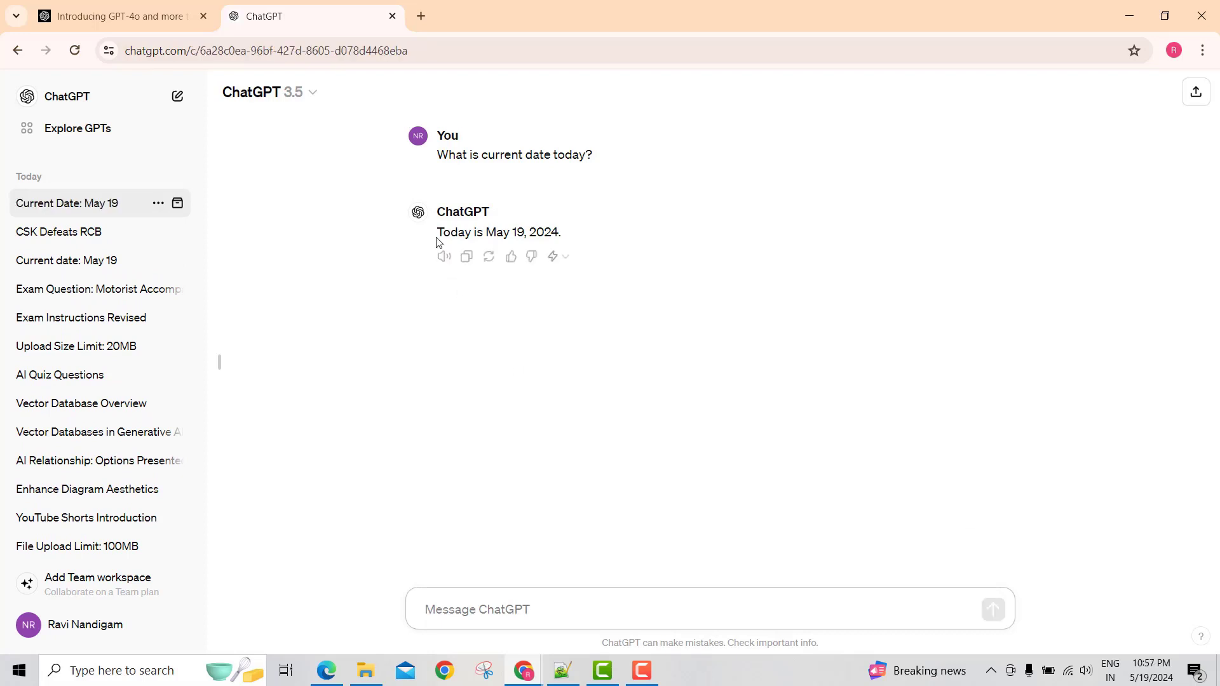
pyautogui.moveTo(436, 238); pyautogui.dragTo(582, 229)
# Ask who won yesterday's RCB vs CSK IPL 2024 match; it cites no real-time data.
pyautogui.click(531, 601)
pyautogui.write('Who')
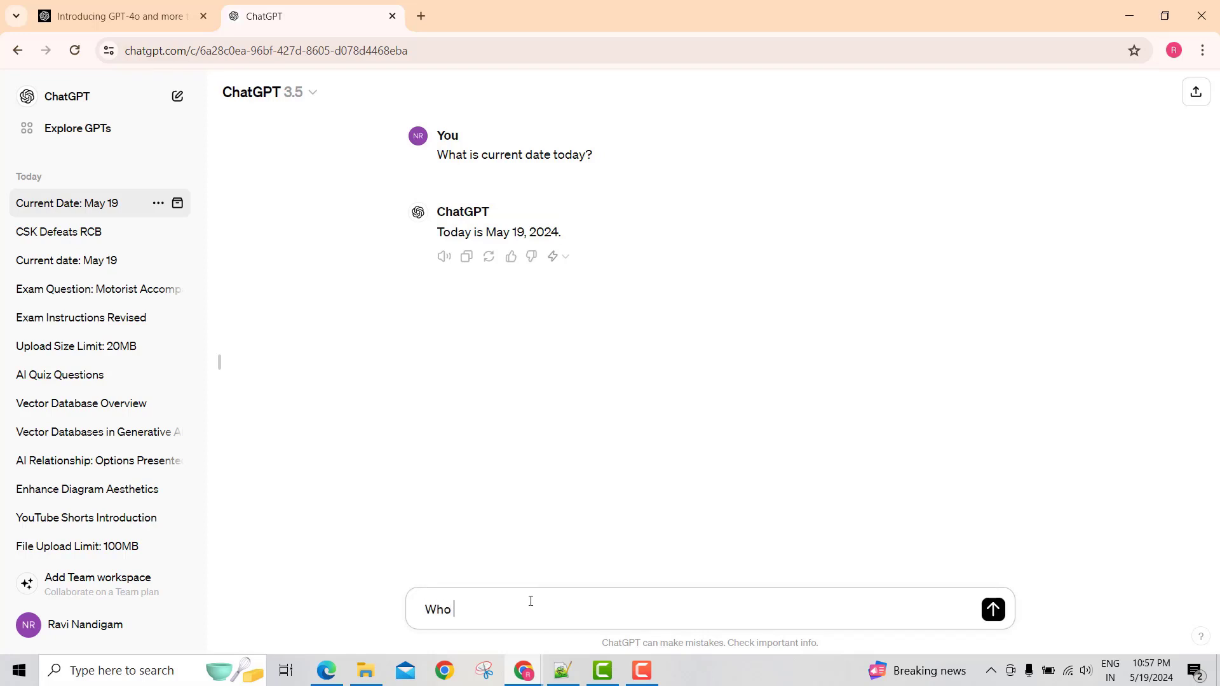
pyautogui.write(' own the match between RCB and CSK during IPL 2024 Yesterday?')
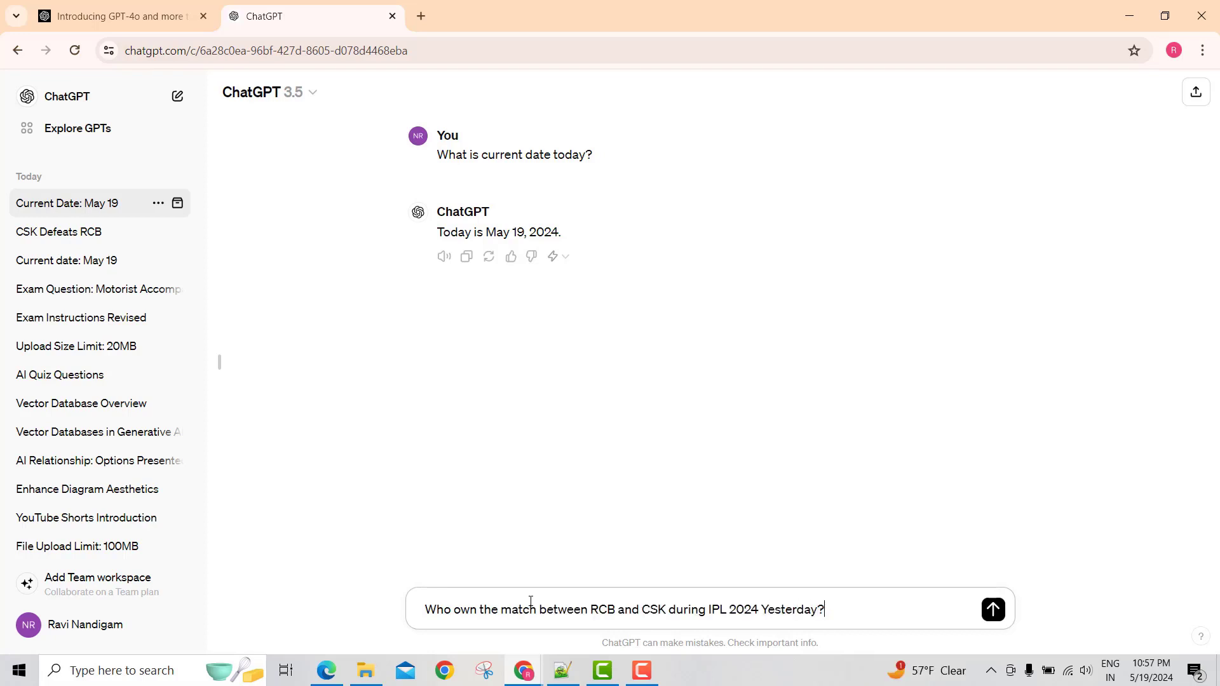
pyautogui.press('Return')
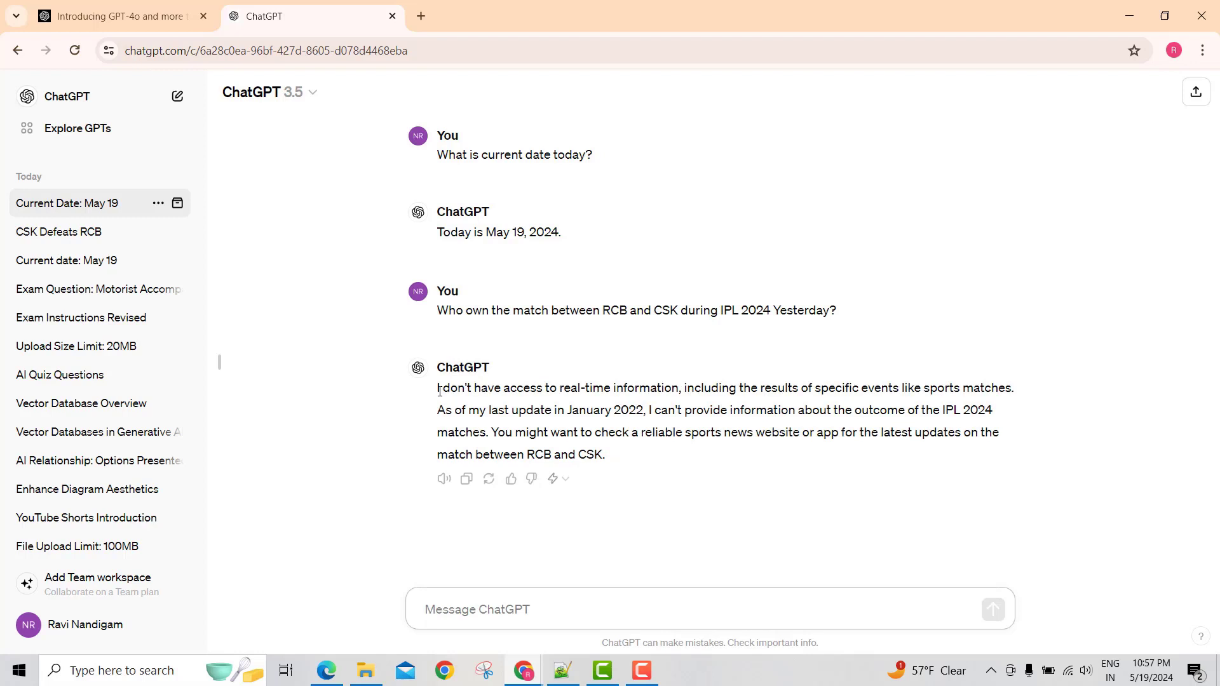
pyautogui.moveTo(439, 390); pyautogui.dragTo(697, 450)
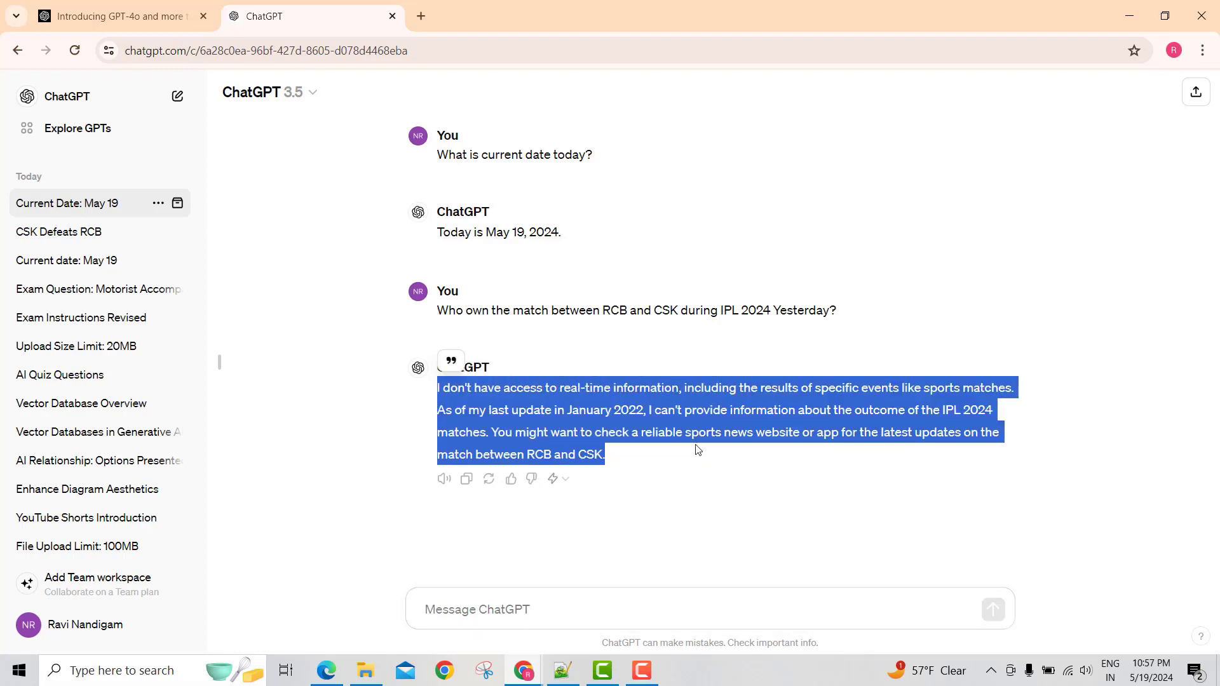
# Switch to GPT-4o and resend the RCB vs CSK question, getting CSK won by six wickets.
pyautogui.click(306, 94)
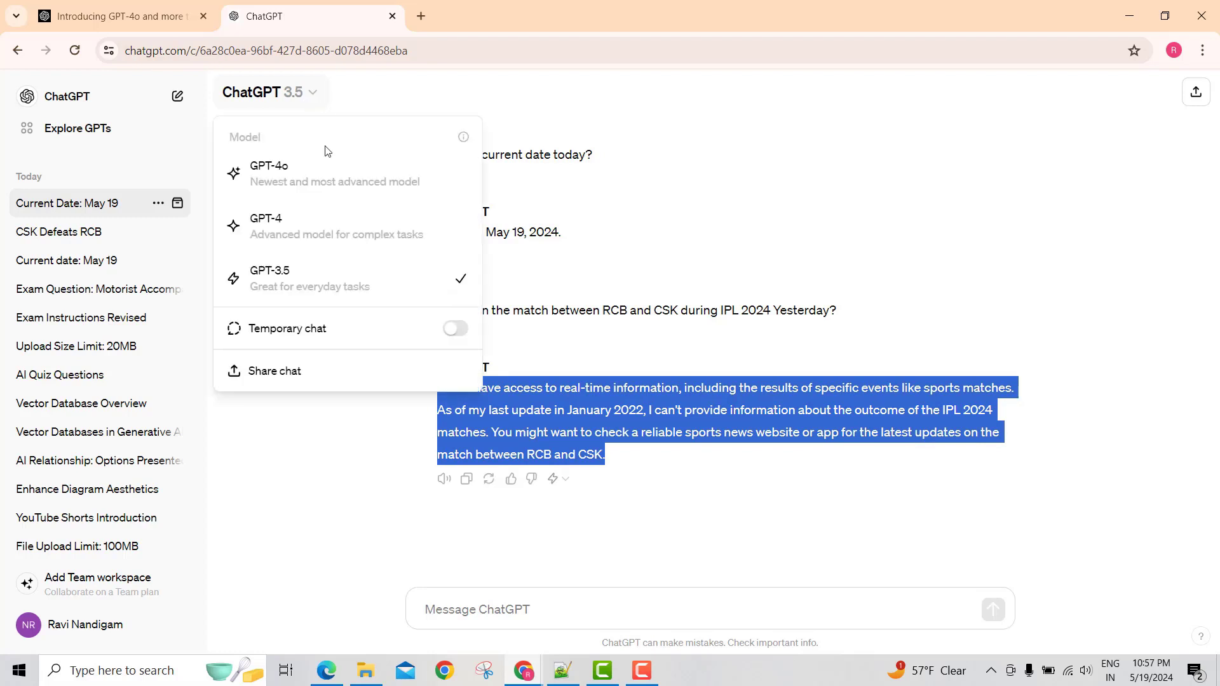
pyautogui.click(316, 181)
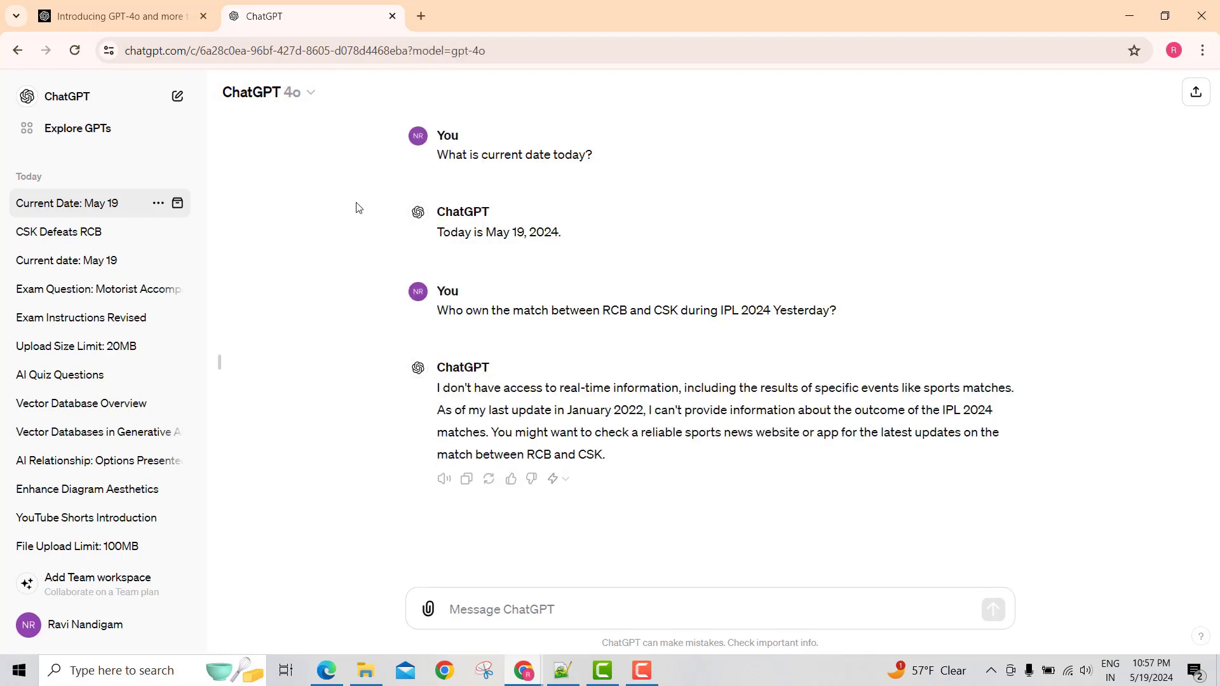
pyautogui.moveTo(637, 310)
pyautogui.moveTo(442, 307); pyautogui.dragTo(834, 303)
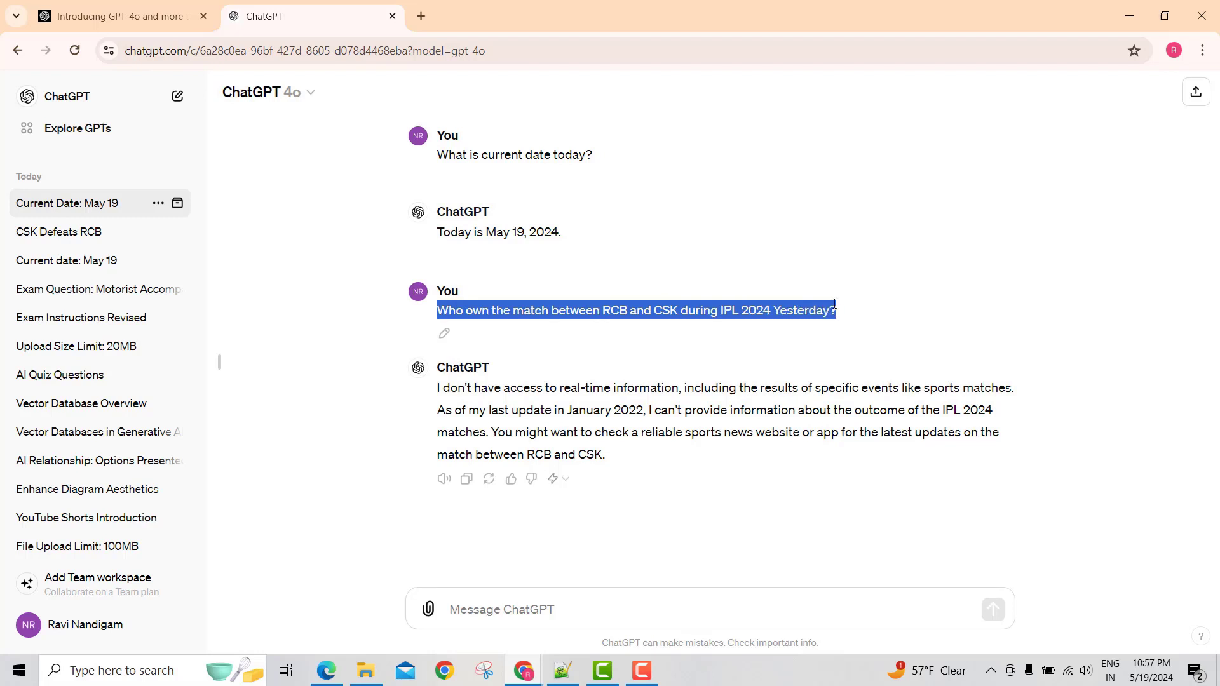
pyautogui.hotkey('ctrl', 'c')
pyautogui.click(624, 596)
pyautogui.hotkey('ctrl', 'v')
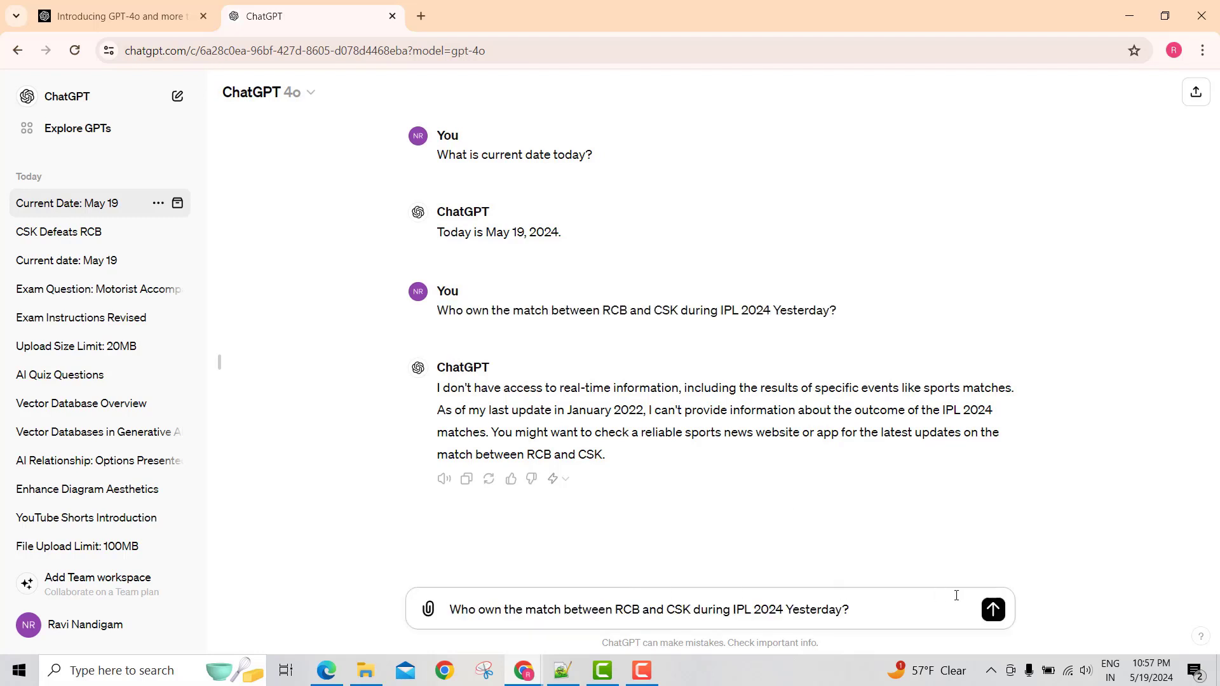
pyautogui.click(991, 611)
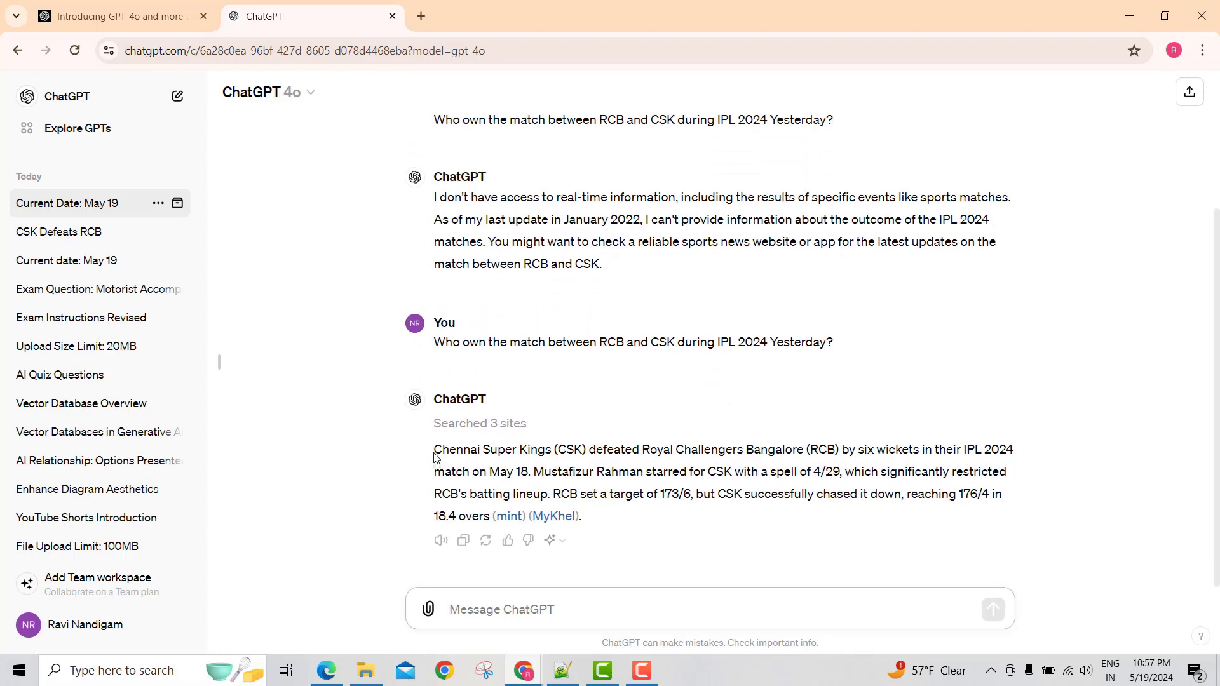
pyautogui.moveTo(435, 452); pyautogui.dragTo(532, 472)
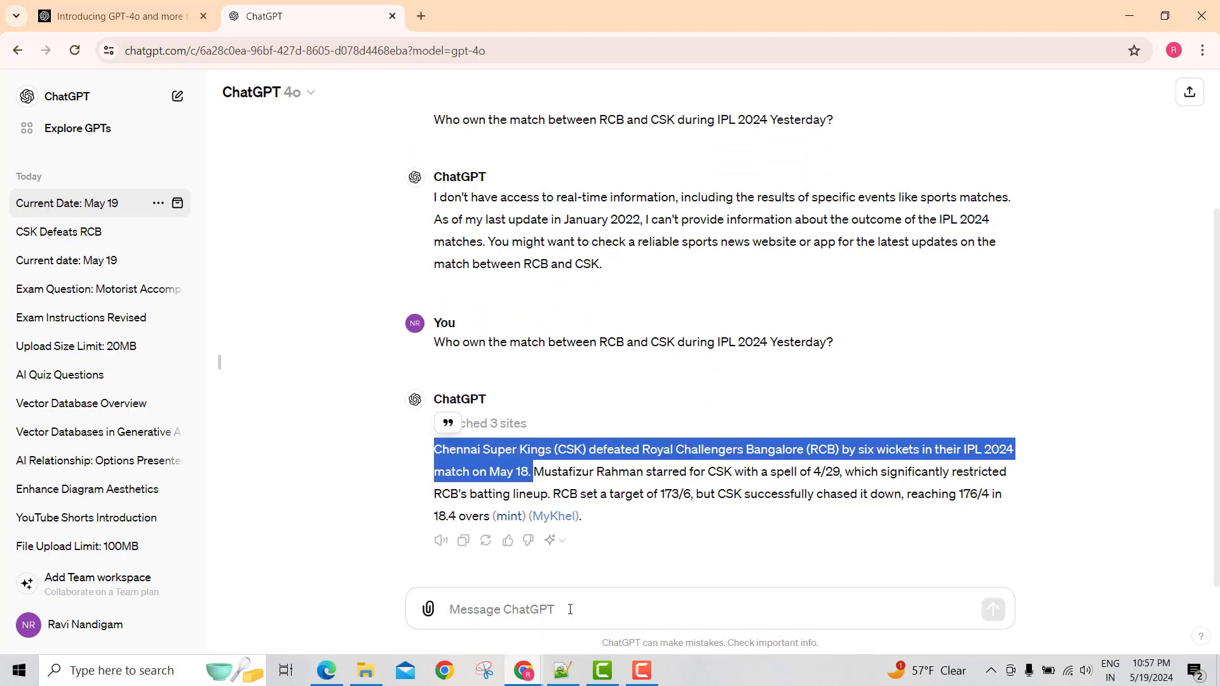
# Ask 'Are you sure?' to confirm the match result.
pyautogui.click(549, 607)
pyautogui.write('Are')
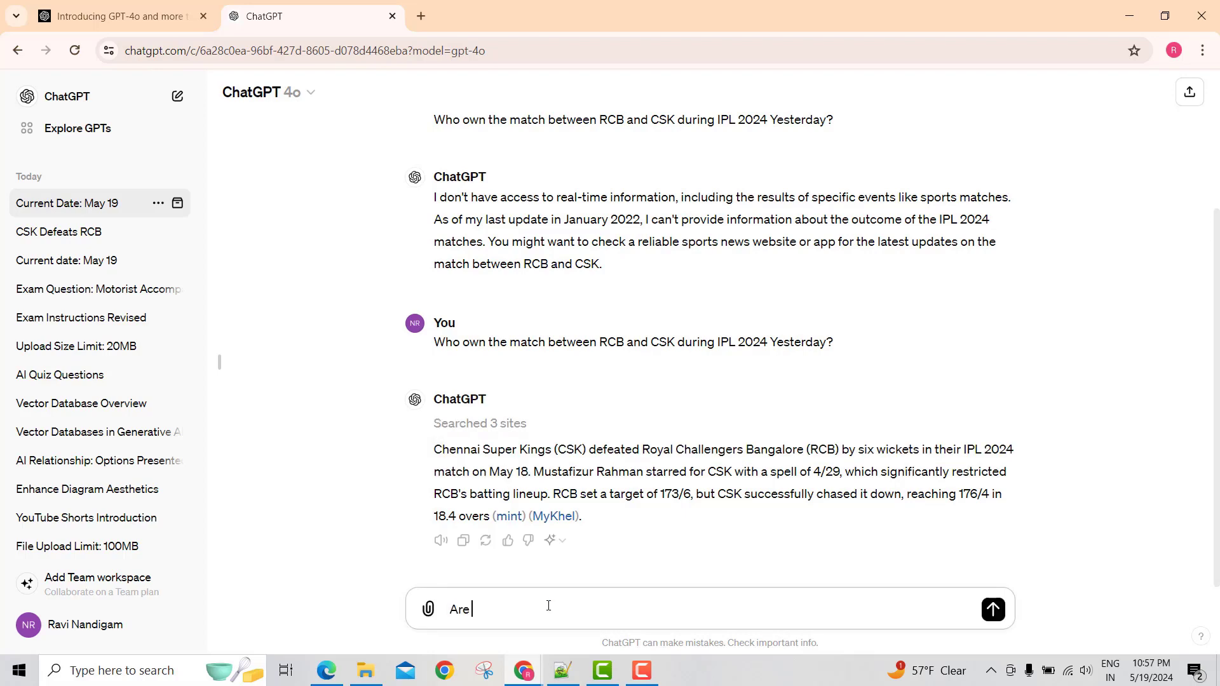
pyautogui.write(' you sure?')
pyautogui.press('Return')
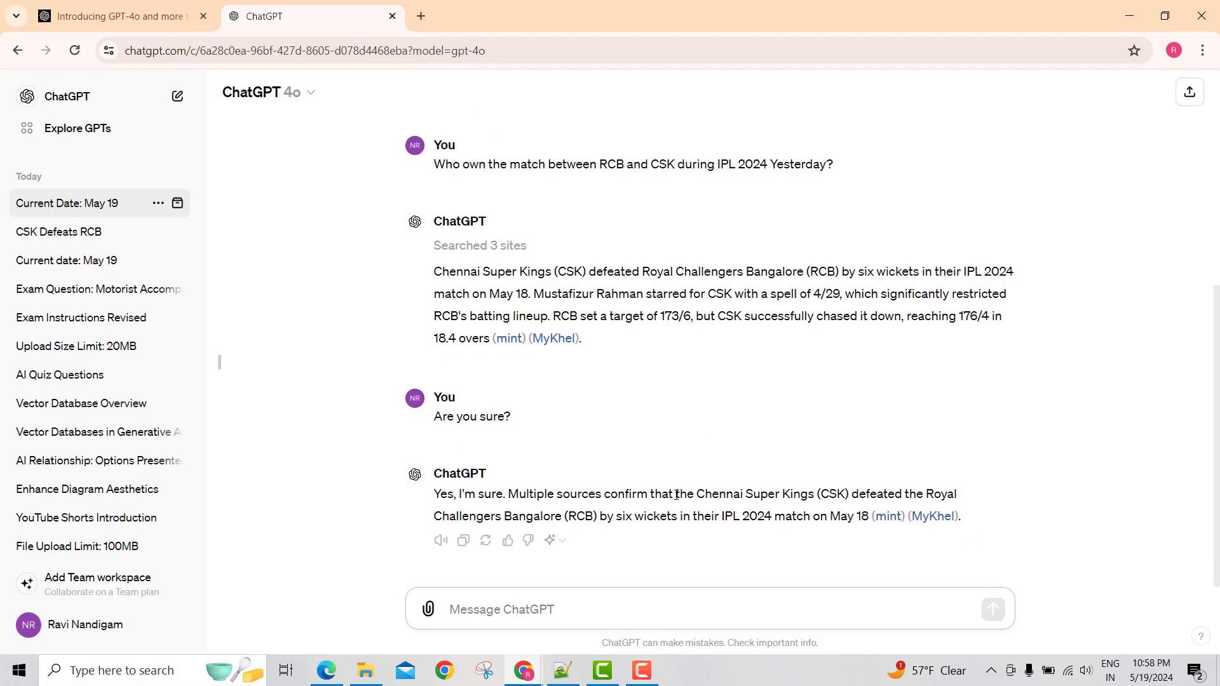
pyautogui.moveTo(828, 494); pyautogui.dragTo(858, 493)
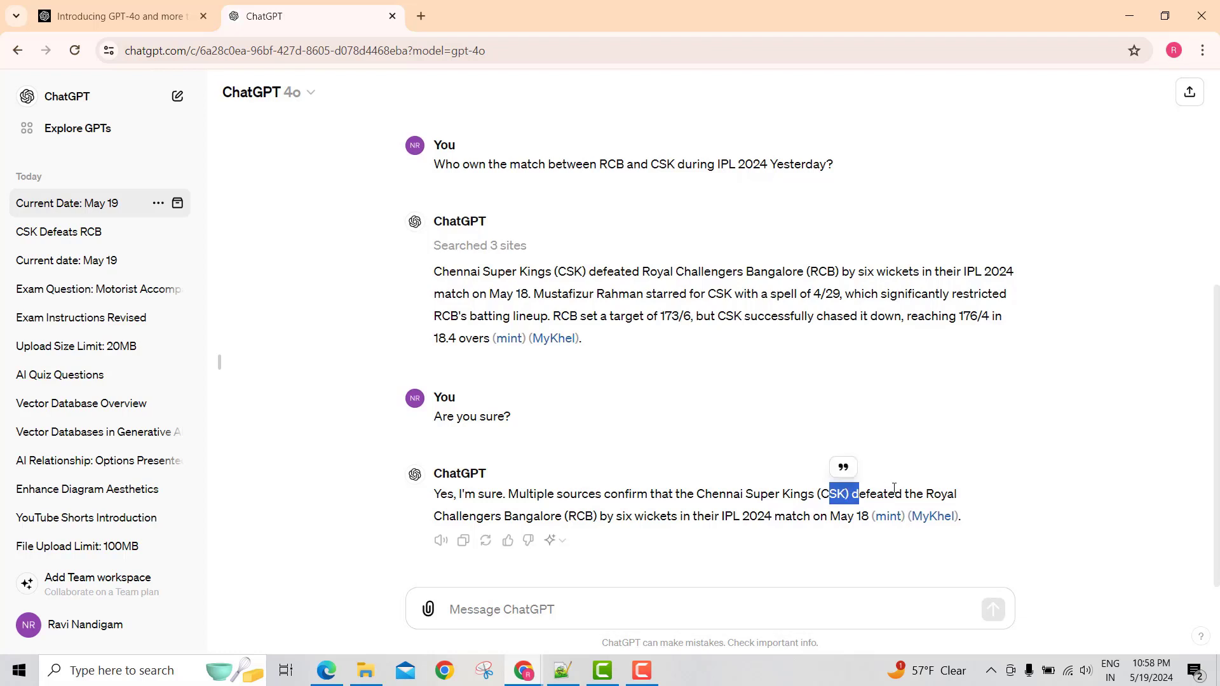
# Ask whether JioCinema and espncricinfo can be used as sources.
pyautogui.click(532, 605)
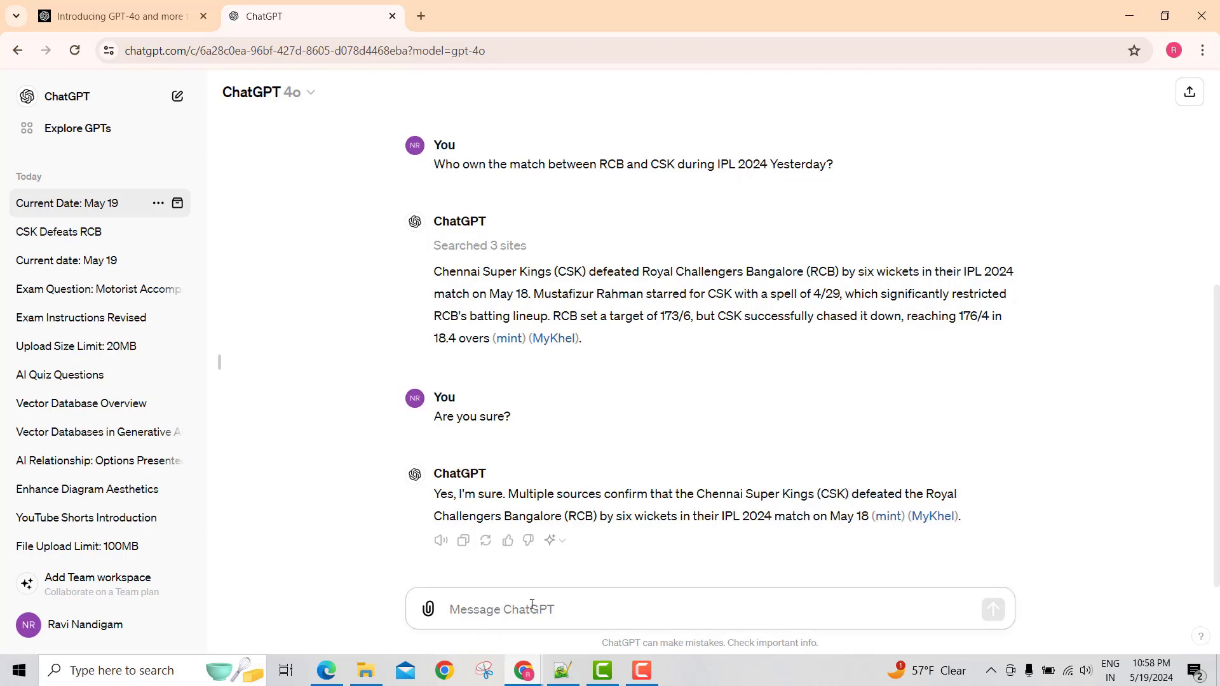
pyautogui.write('can you use')
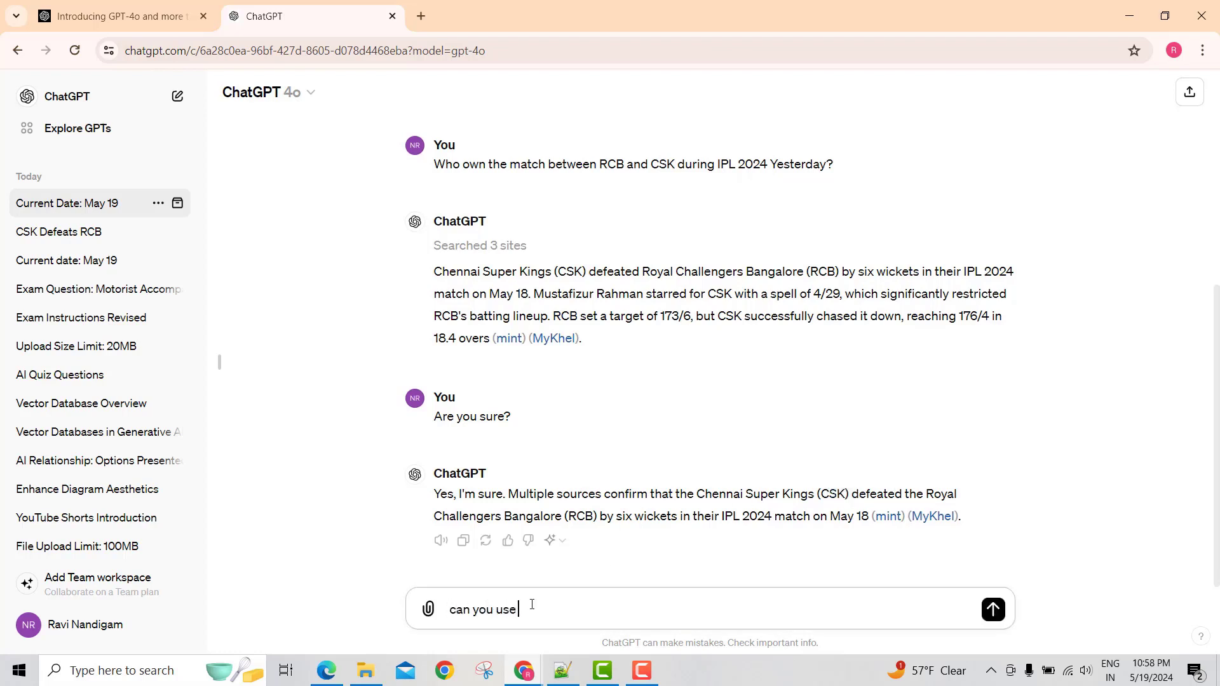
pyautogui.write(' Jiocinema')
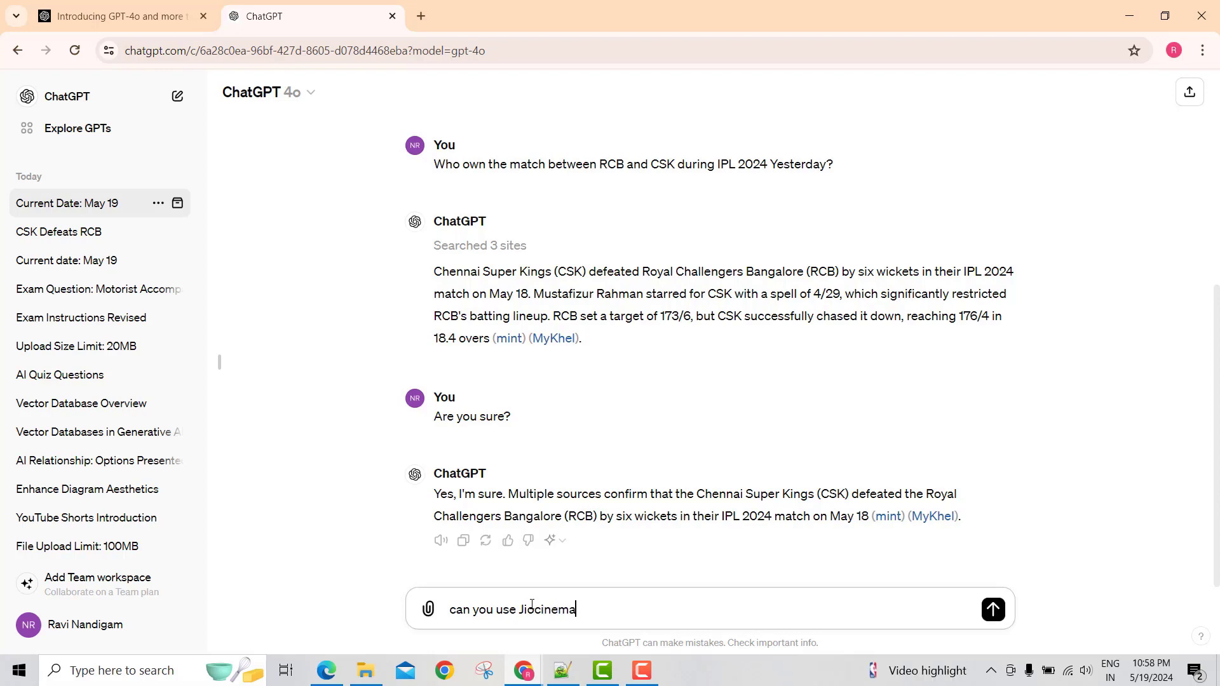
pyautogui.write(' as a source?')
pyautogui.press('Return')
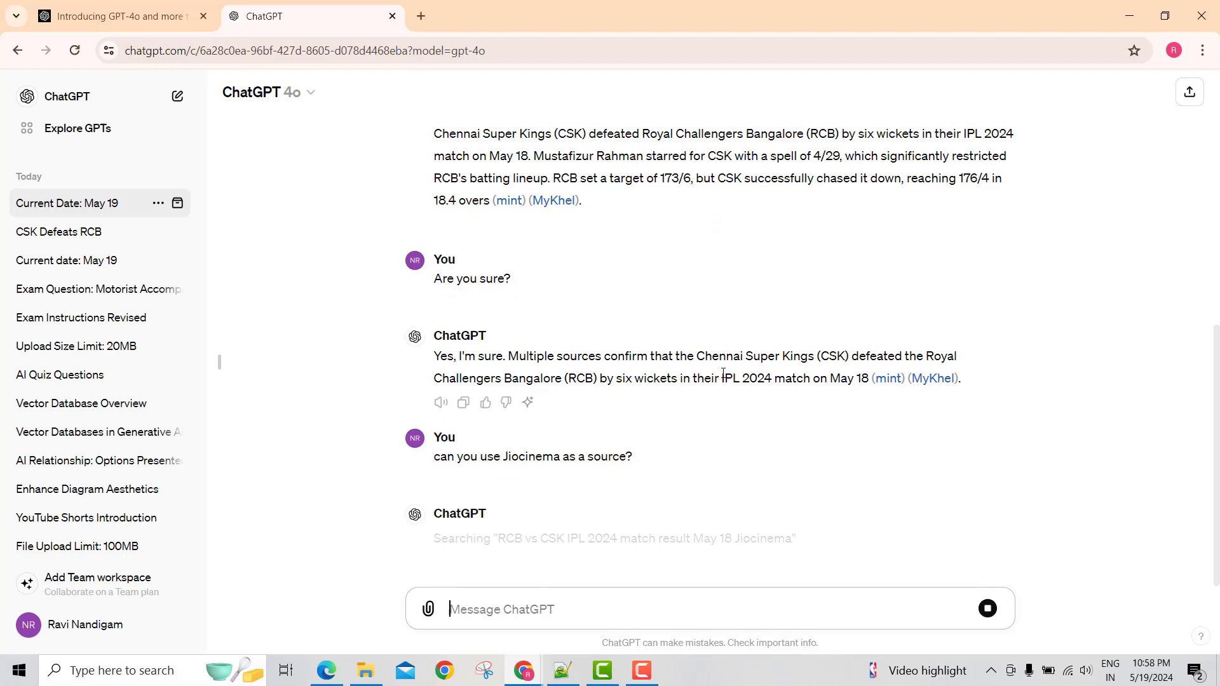
pyautogui.write('ca')
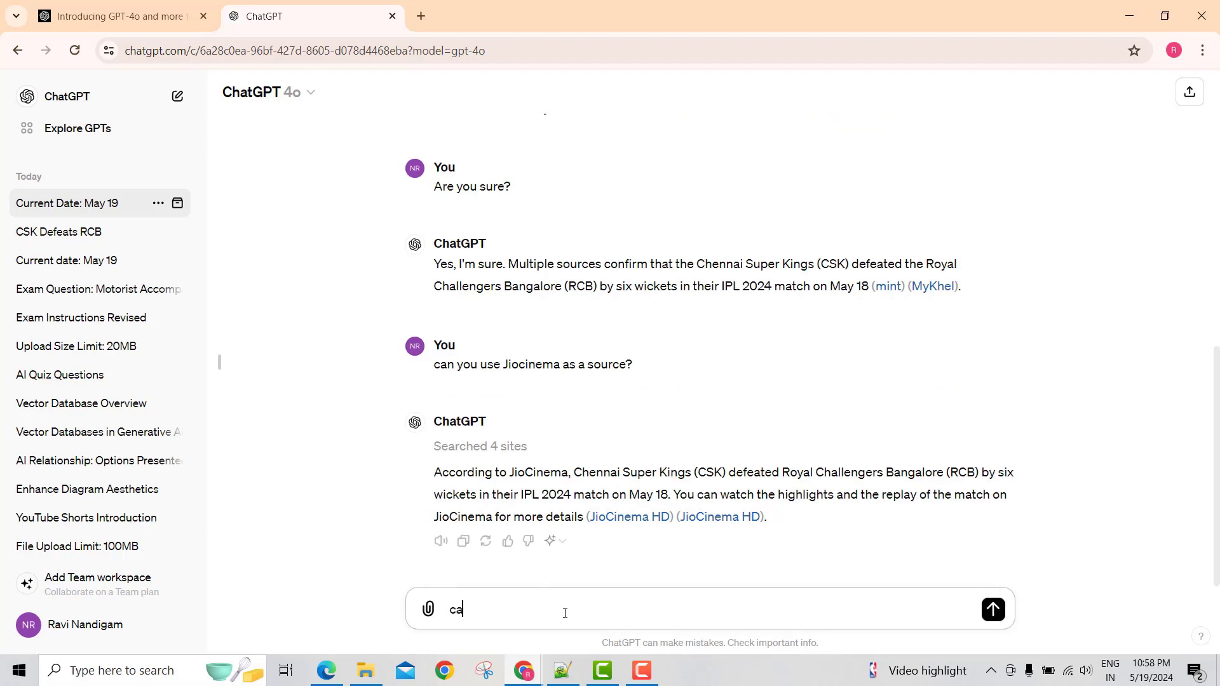
pyautogui.write('n you use espncricinfo as source?')
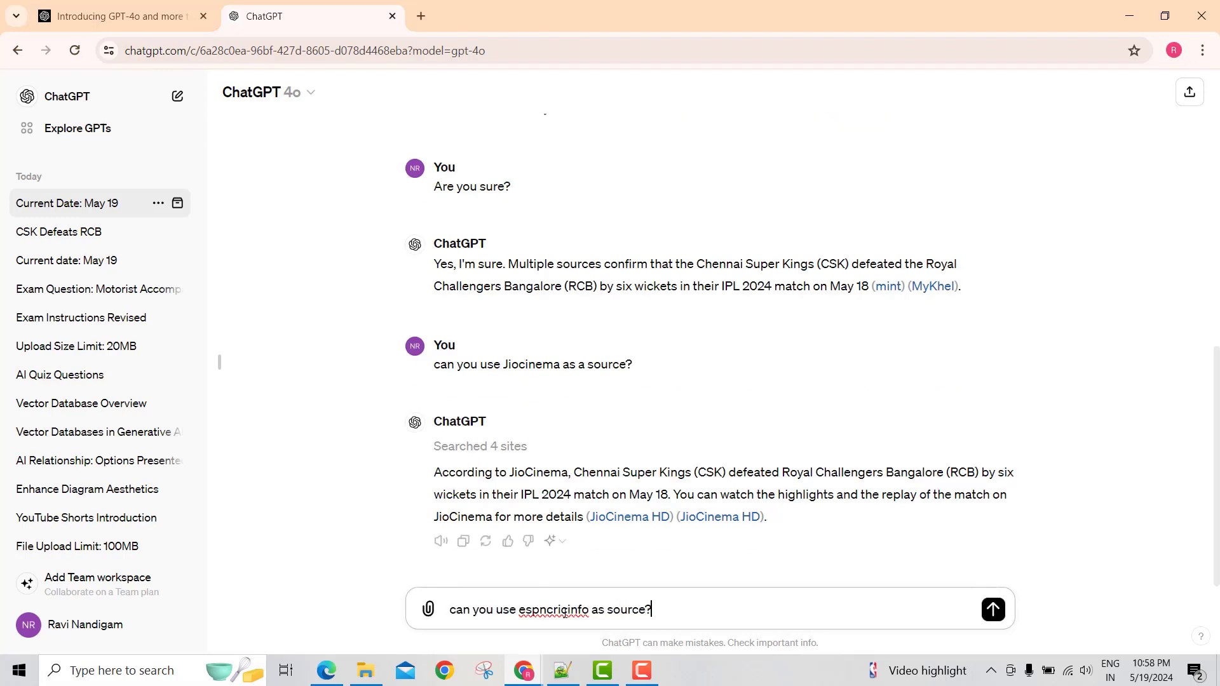
pyautogui.press('Return')
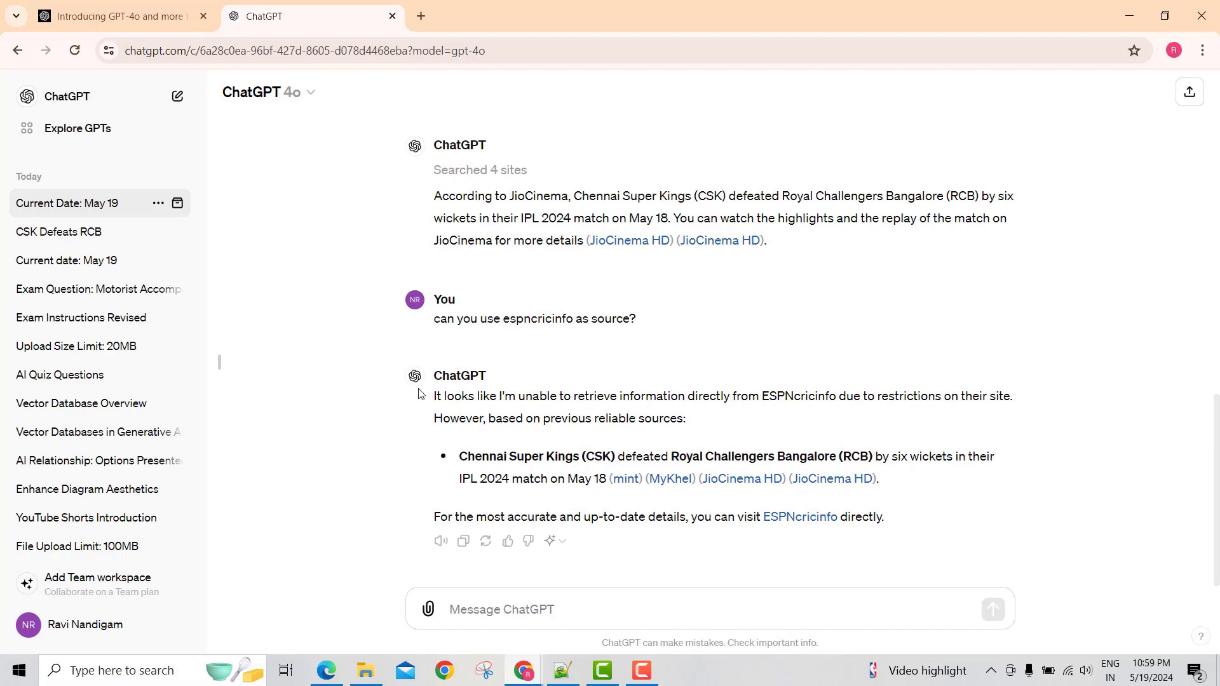
pyautogui.moveTo(434, 394); pyautogui.dragTo(887, 525)
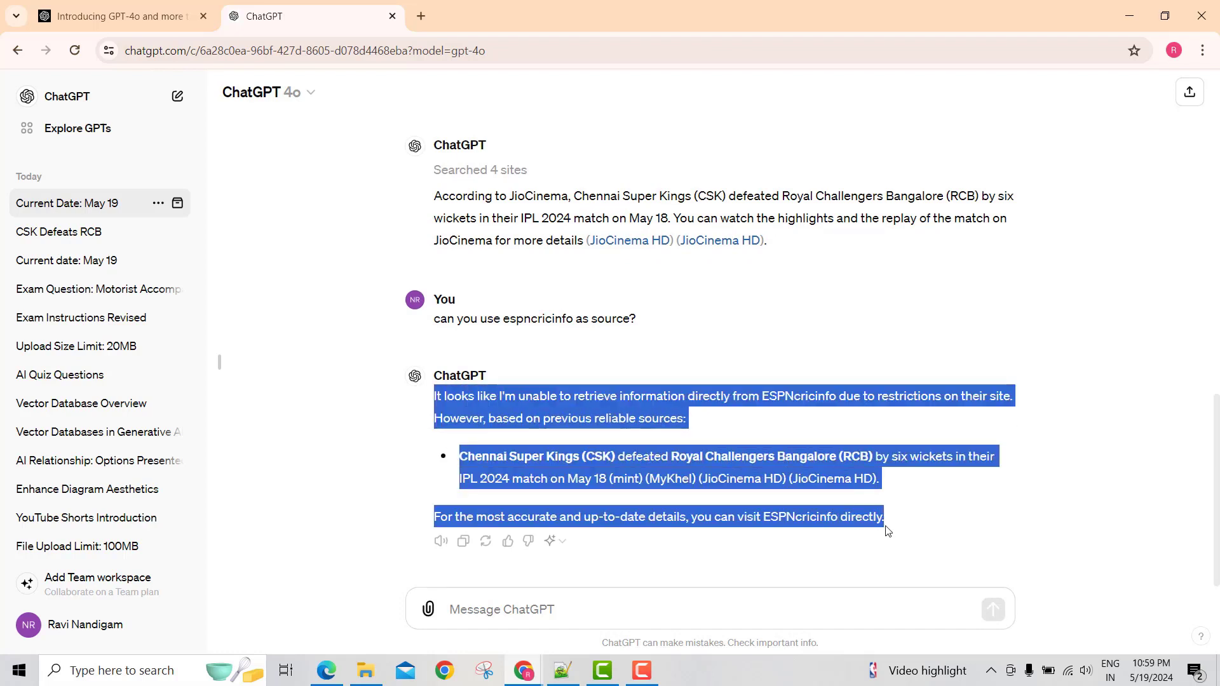
pyautogui.click(904, 506)
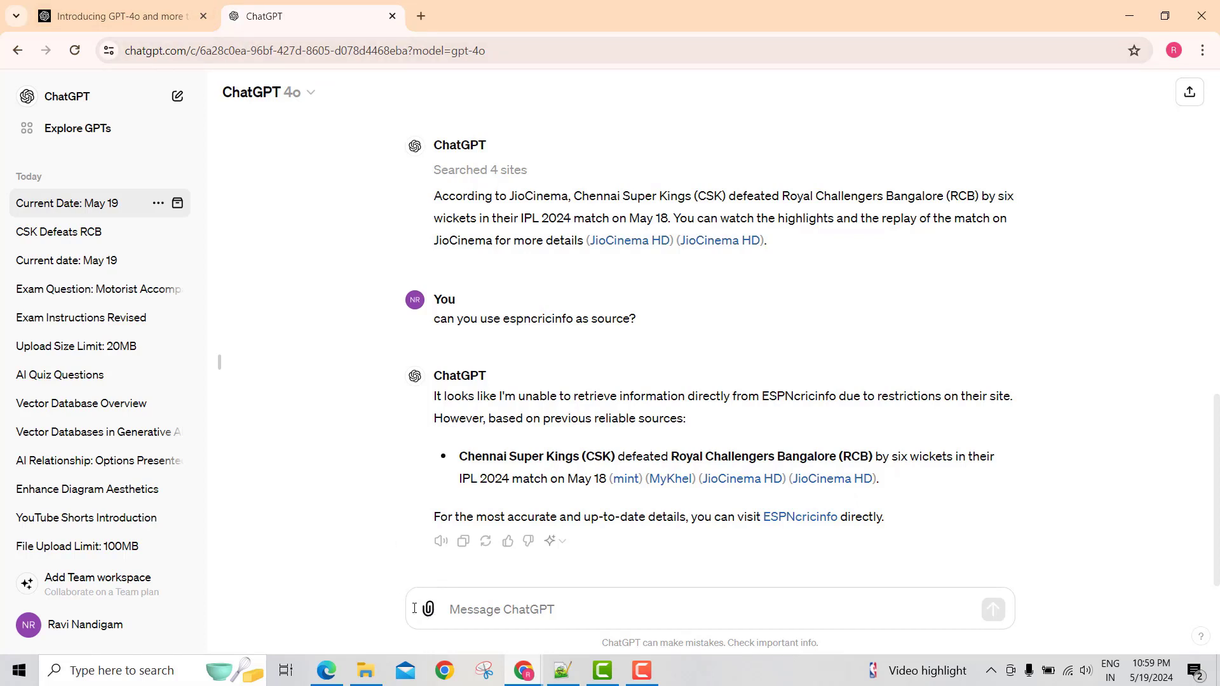
# In a new window, search 'new jersy driving manual' and open the NJ MVC Manuals result.
pyautogui.click(420, 15)
pyautogui.moveTo(458, 16); pyautogui.dragTo(514, 135)
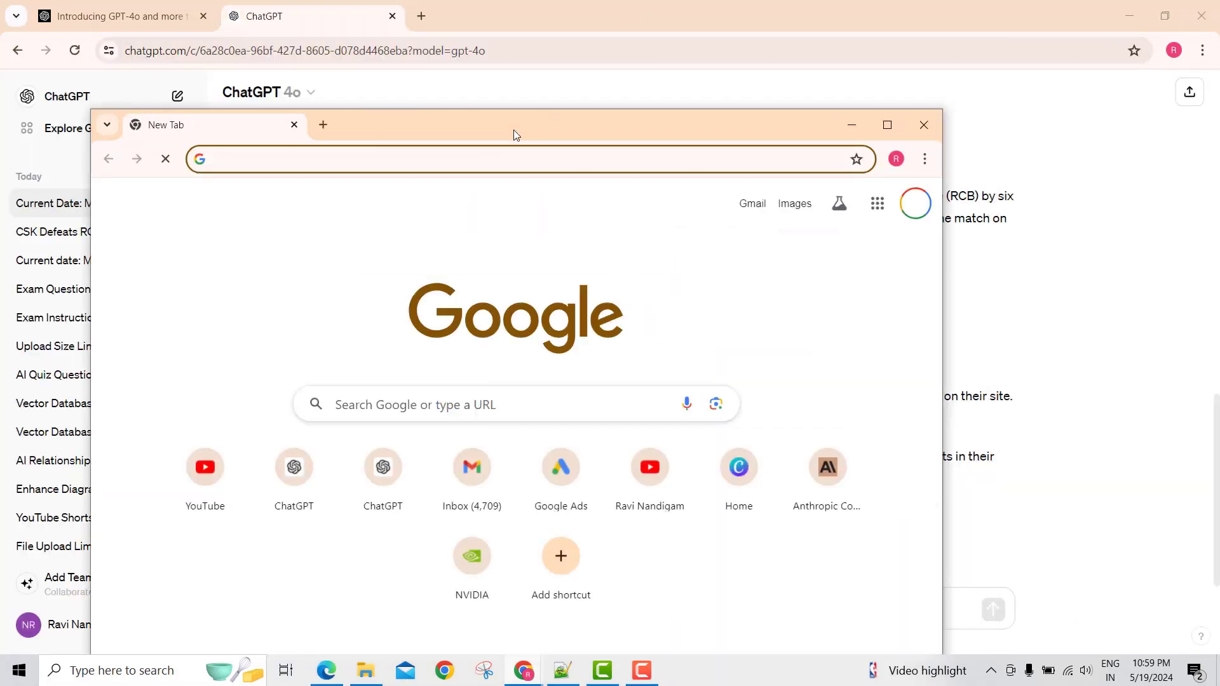
pyautogui.doubleClick(514, 135)
pyautogui.write('new j')
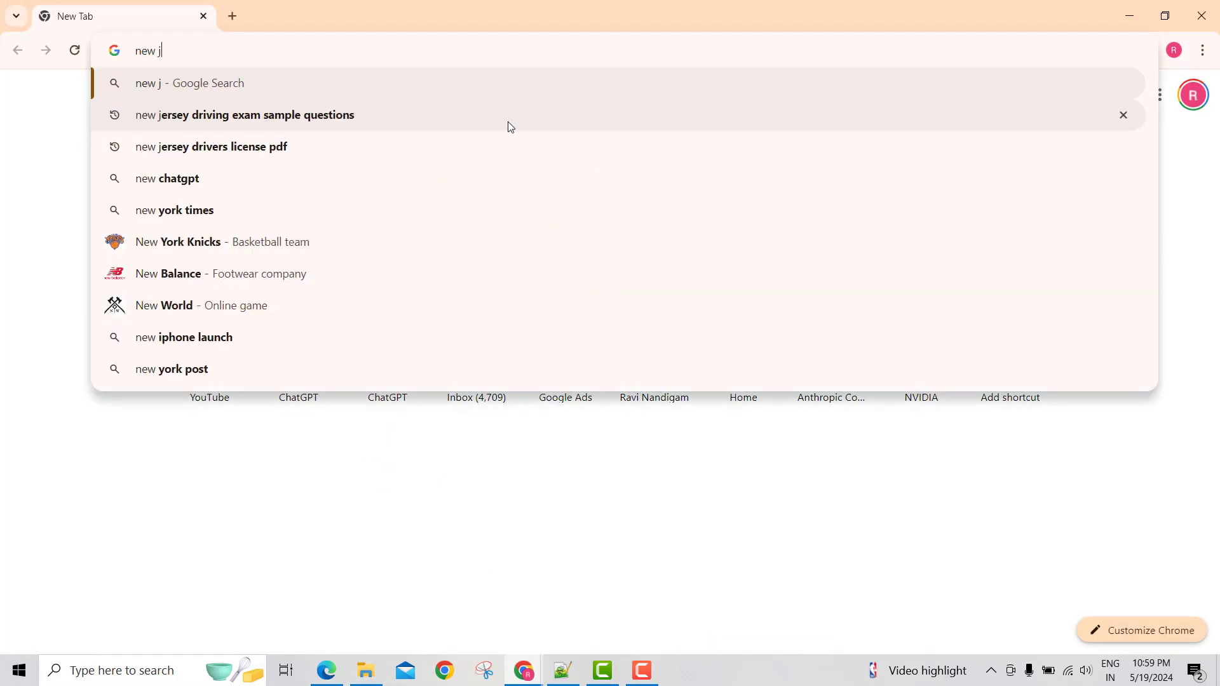
pyautogui.write('ersy driving ')
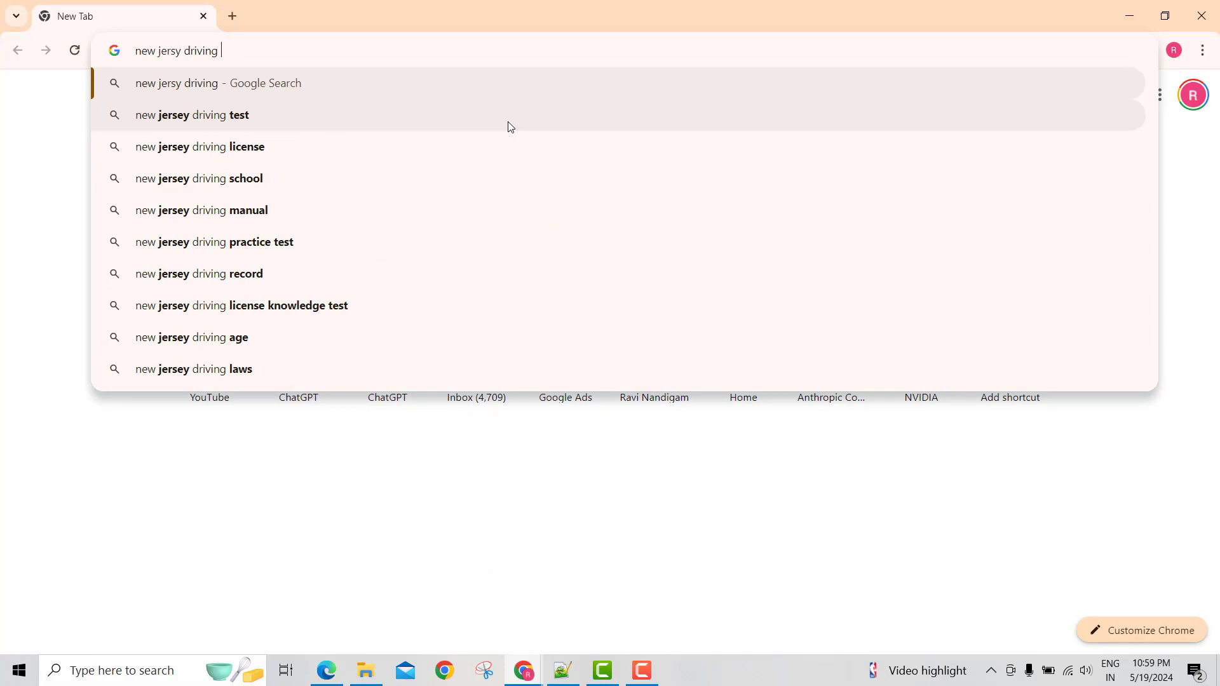
pyautogui.write('manual')
pyautogui.press('Return')
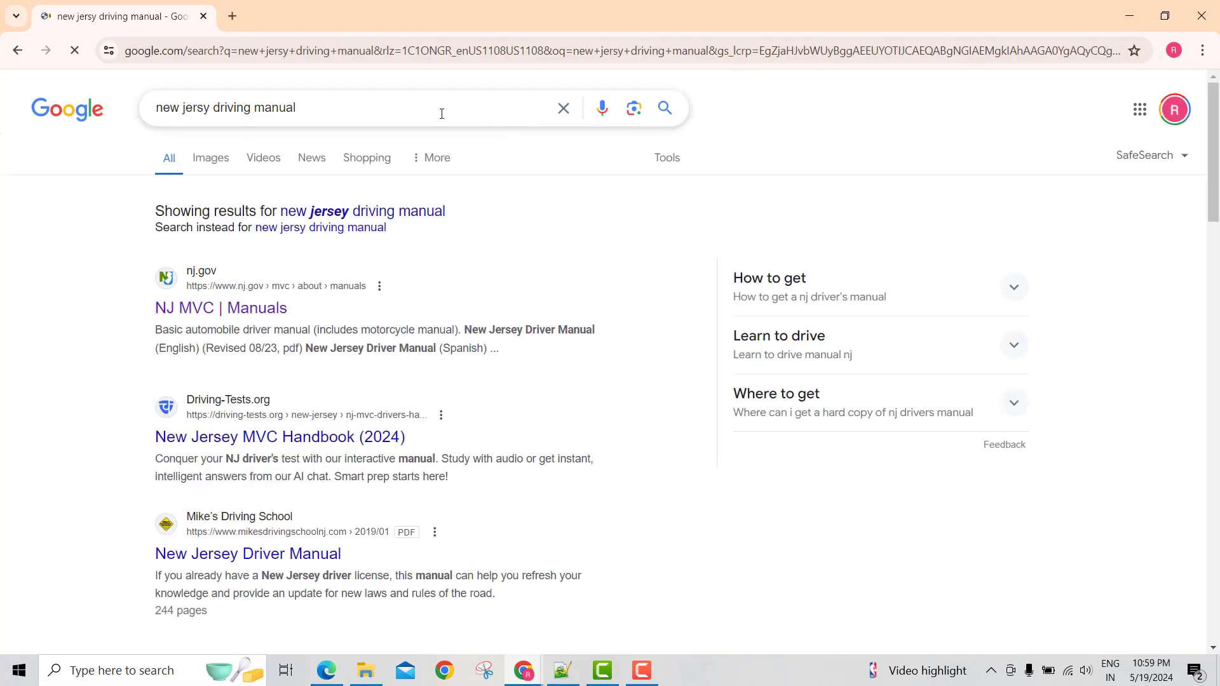
pyautogui.click(259, 310)
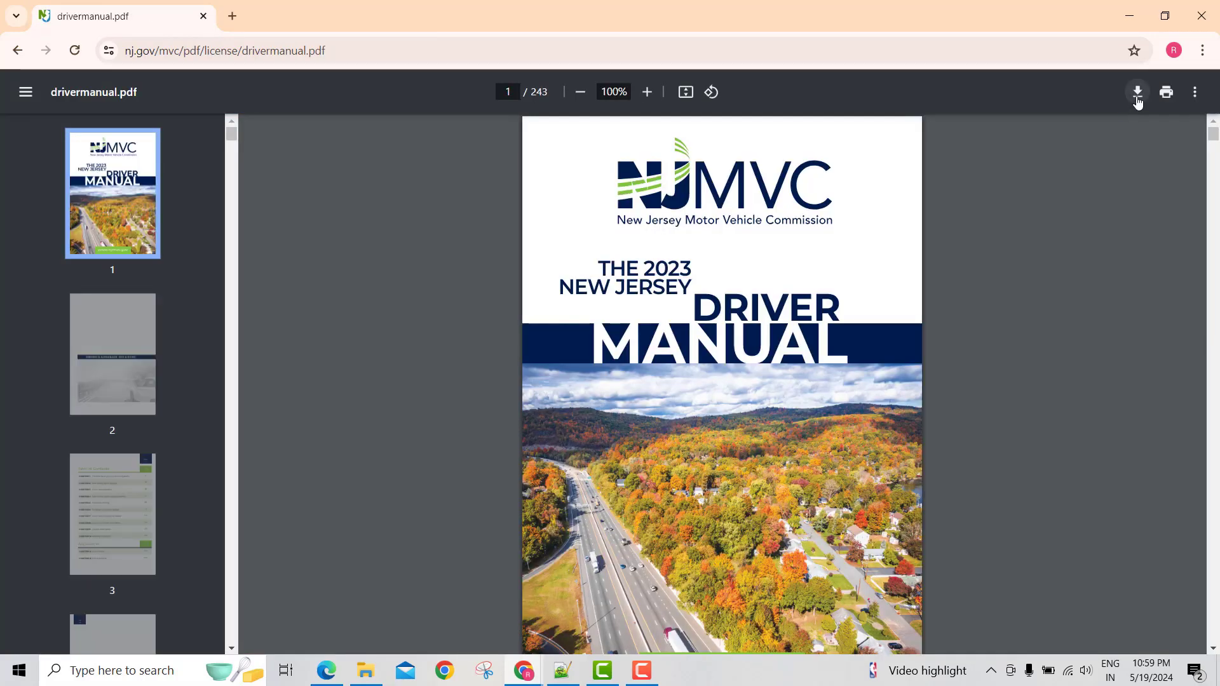
# Save the manual as Nj Driver Manual.pdf and scroll to its table of contents.
pyautogui.click(1137, 93)
pyautogui.press('Return')
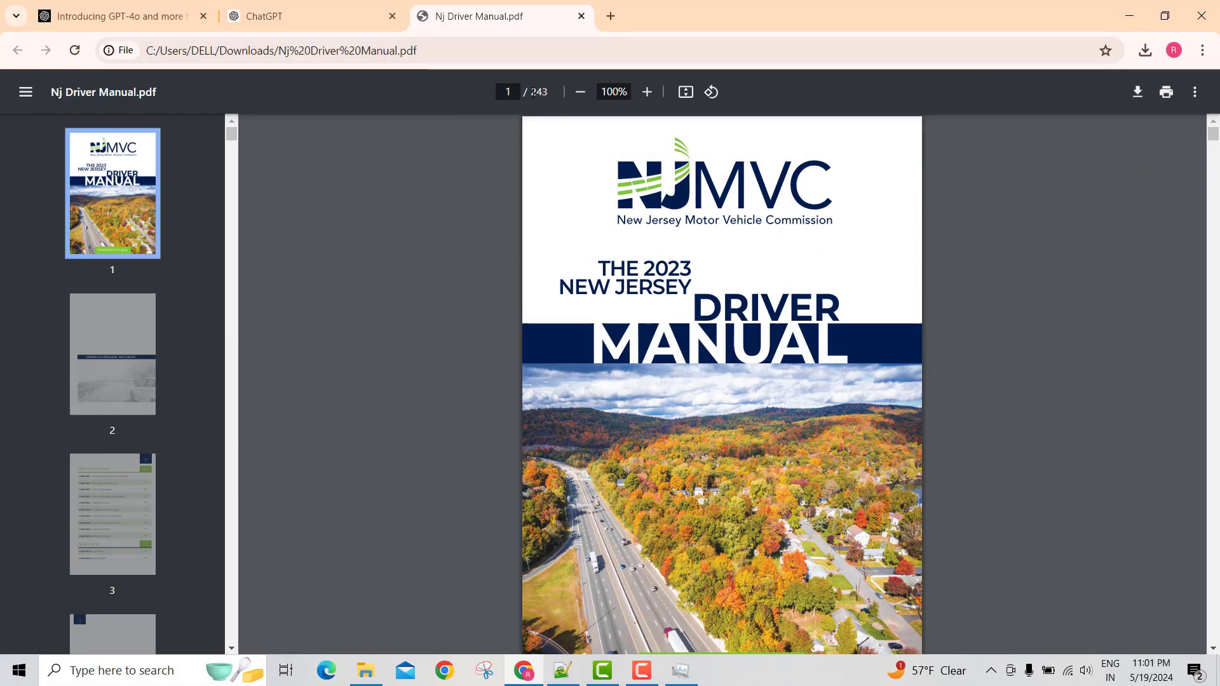
pyautogui.scroll(-5, 577, 203)
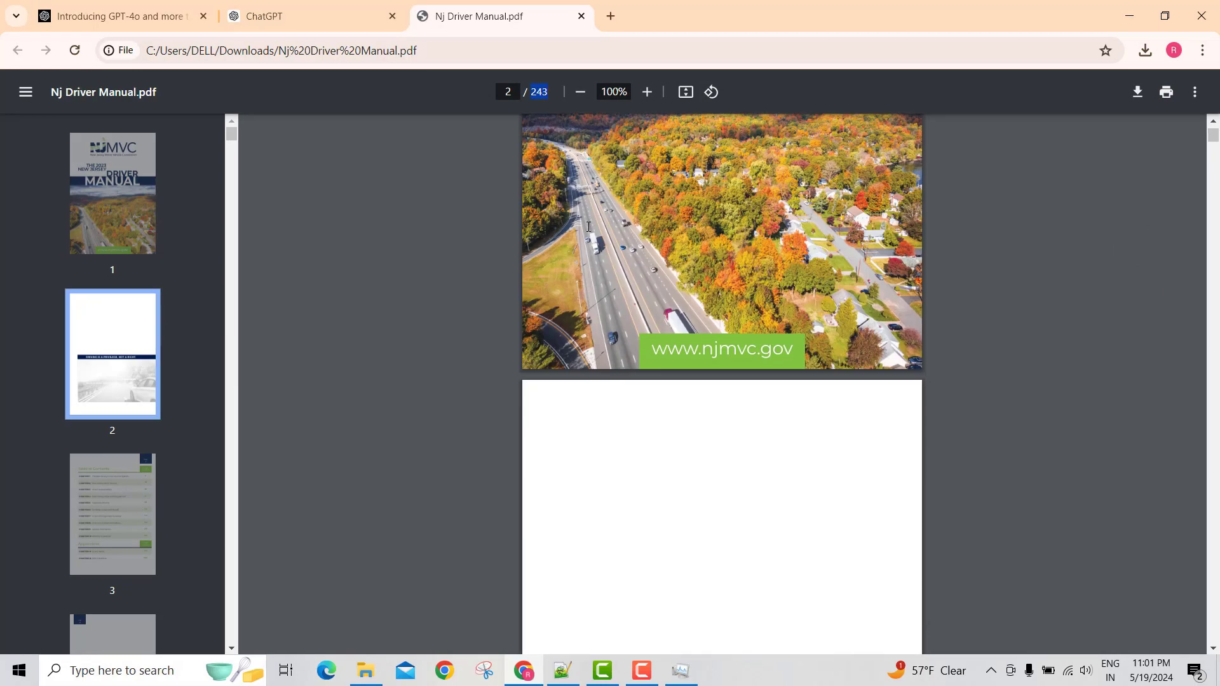
pyautogui.scroll(-10, 588, 224)
pyautogui.scroll(-2, 589, 224)
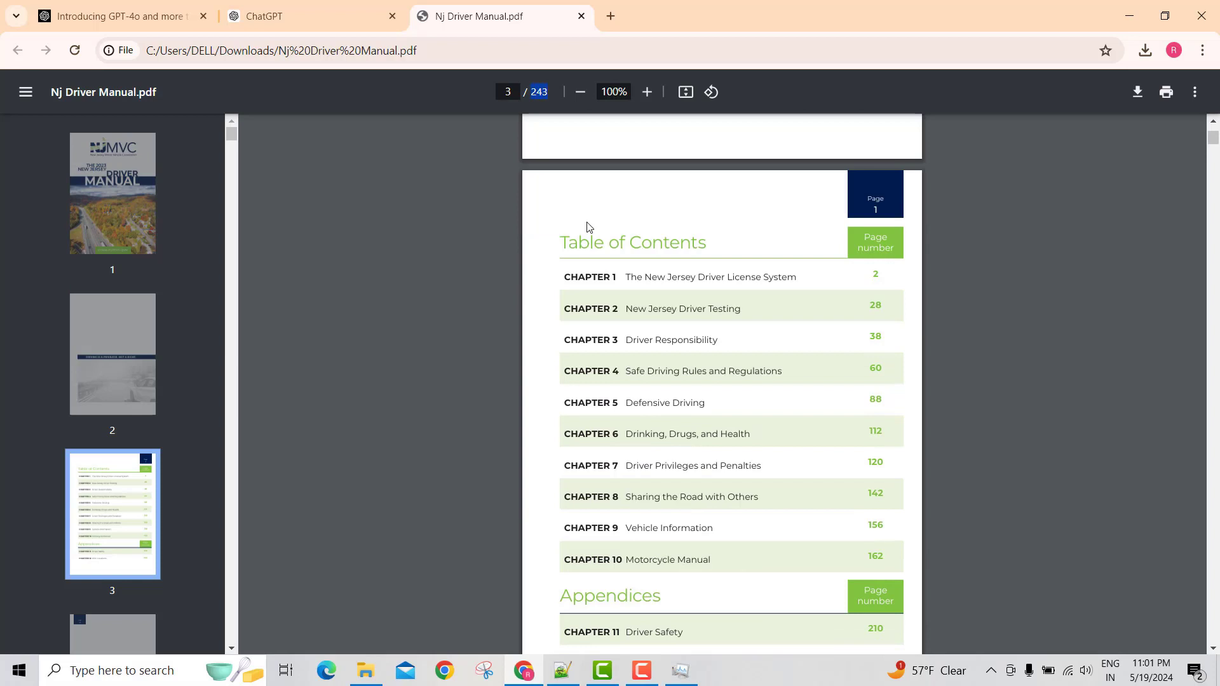
pyautogui.scroll(-5, 588, 227)
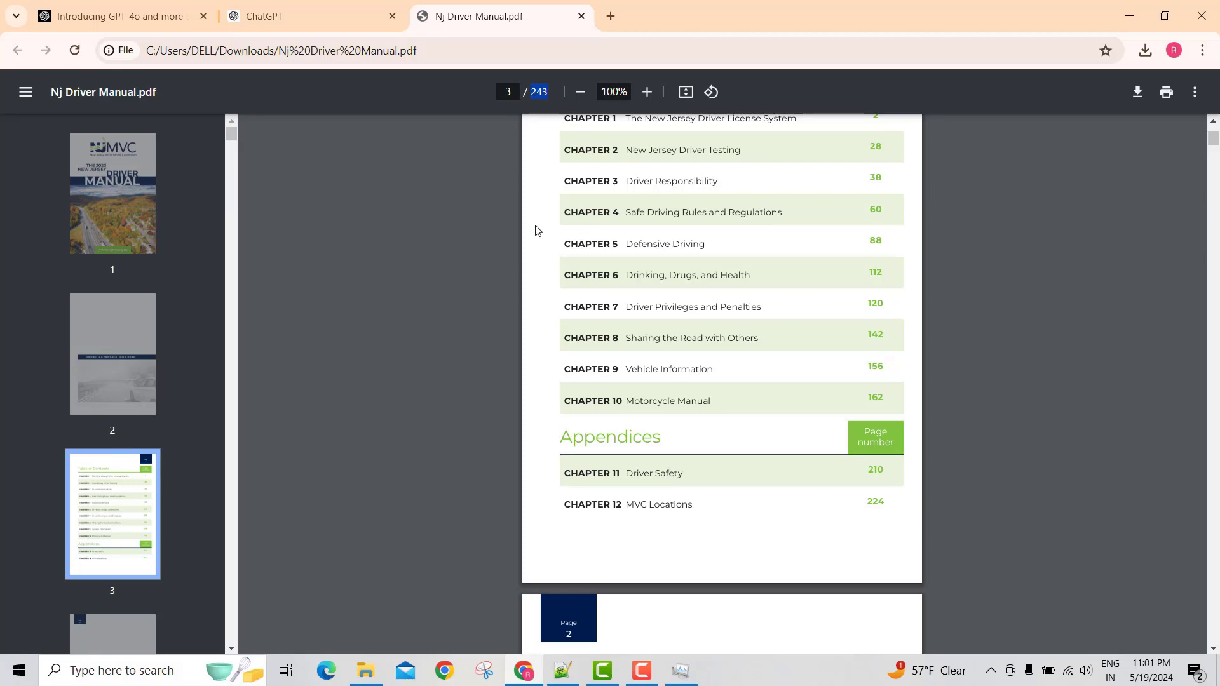
# Close the PDF windows and attach Nj Driver Manual.pdf to a new ChatGPT message.
pyautogui.click(1205, 12)
pyautogui.click(1203, 11)
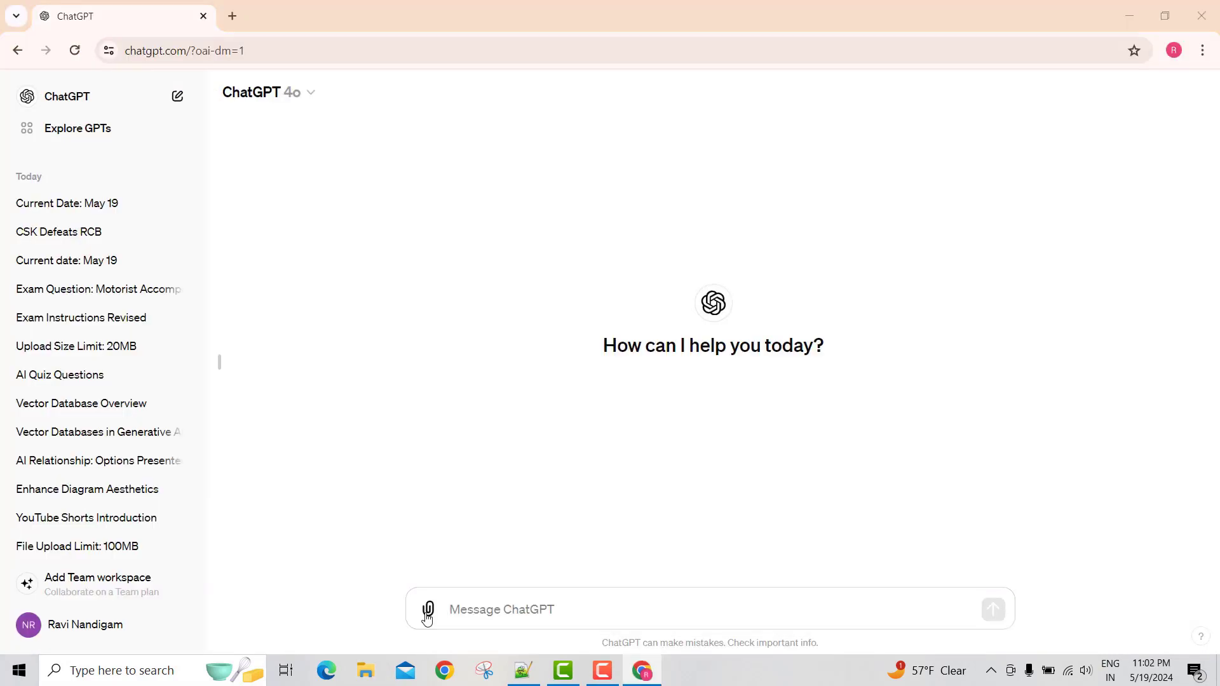
pyautogui.click(427, 611)
pyautogui.click(1007, 131)
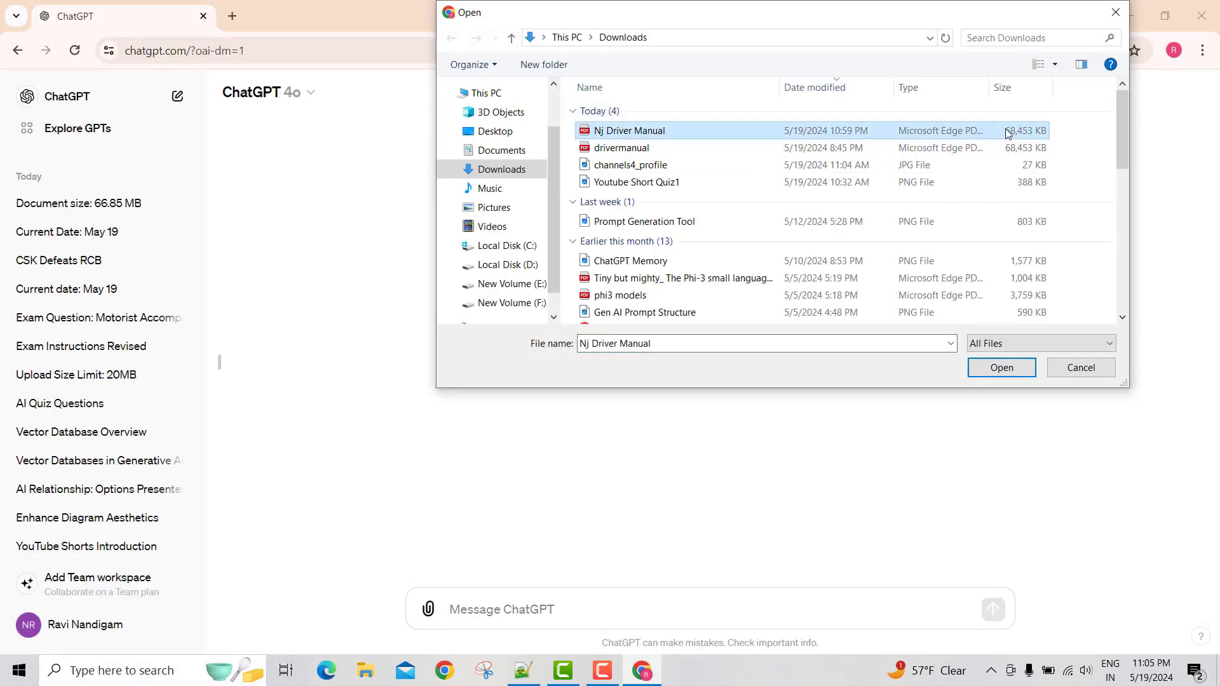
pyautogui.click(1003, 368)
# Paste the exam-simulator instructions and send them with the manual.
pyautogui.hotkey('ctrl', 'v')
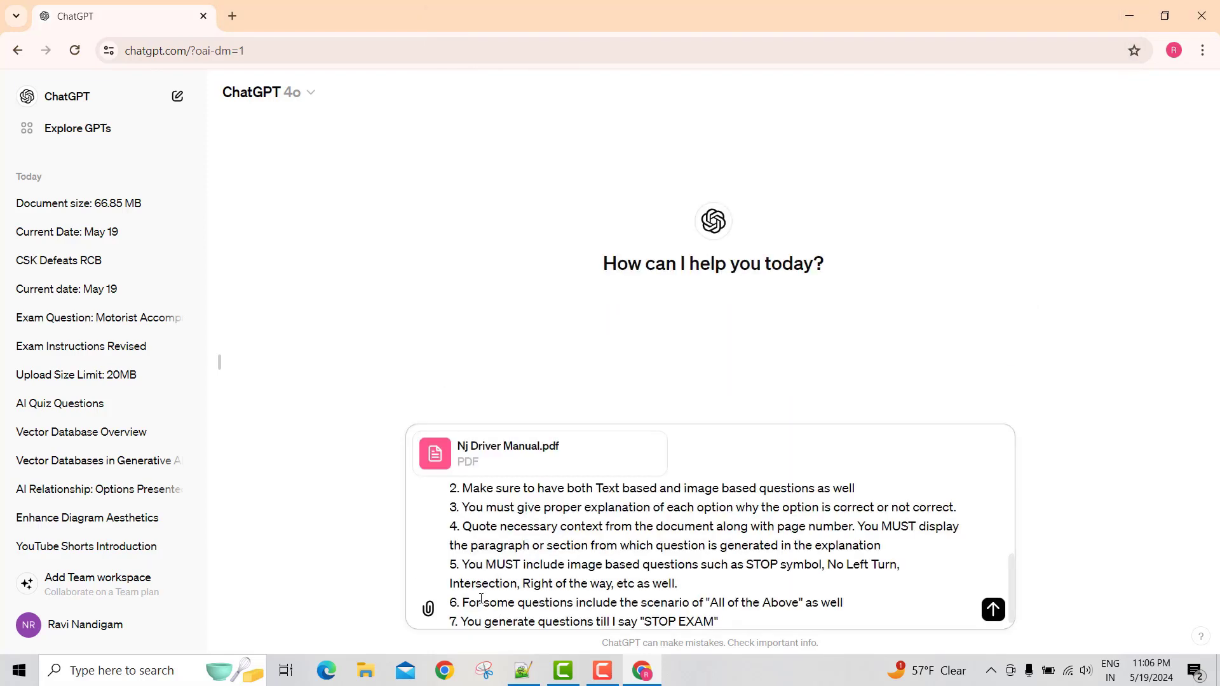
pyautogui.moveTo(449, 505)
pyautogui.mouseDown()
pyautogui.moveTo(681, 623)
pyautogui.moveTo(736, 612)
pyautogui.mouseUp()
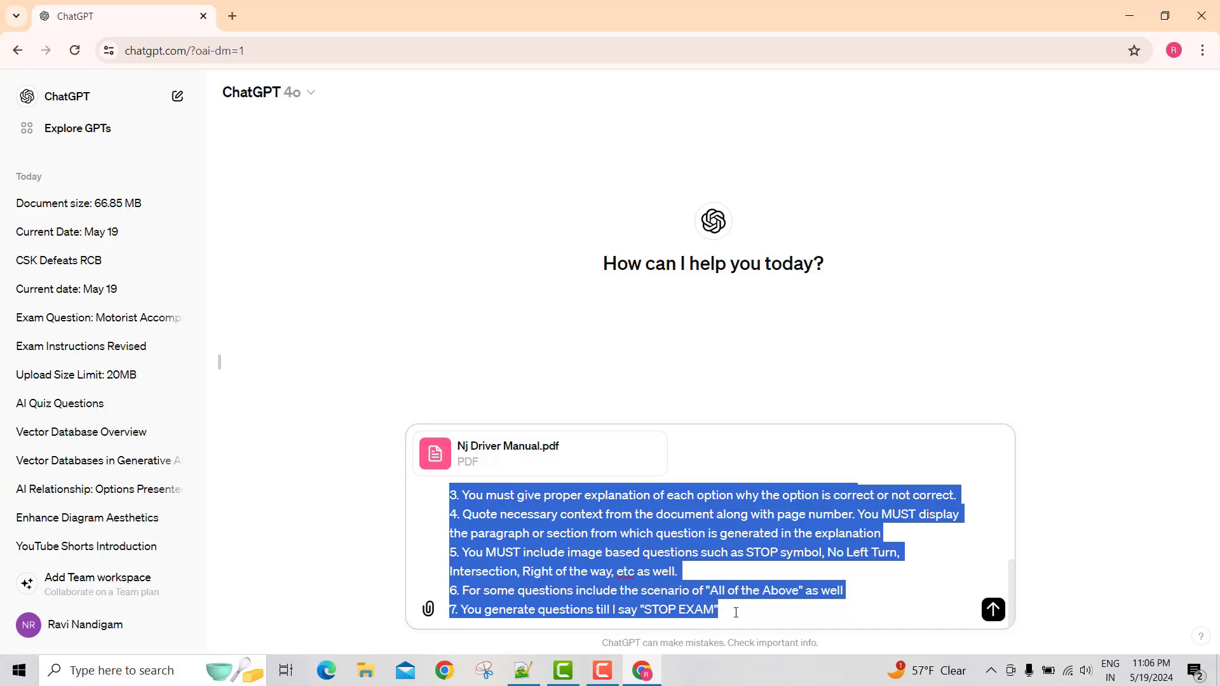
pyautogui.click(745, 612)
pyautogui.moveTo(508, 453)
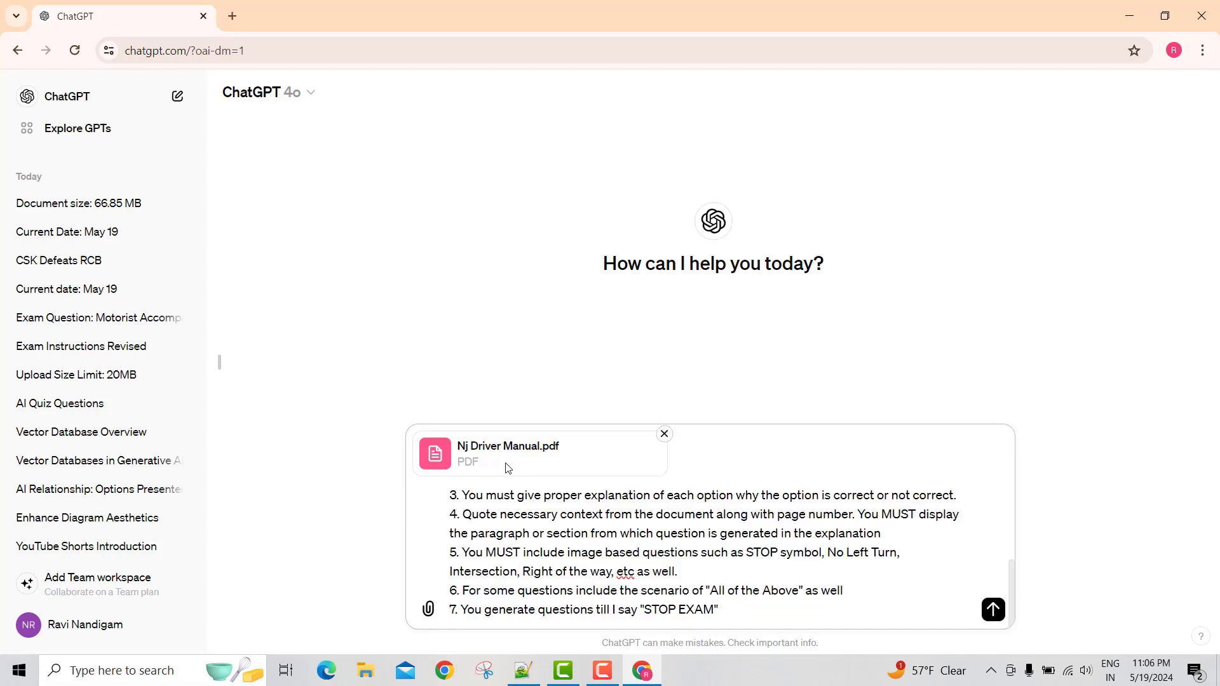
pyautogui.scroll(1, 577, 540)
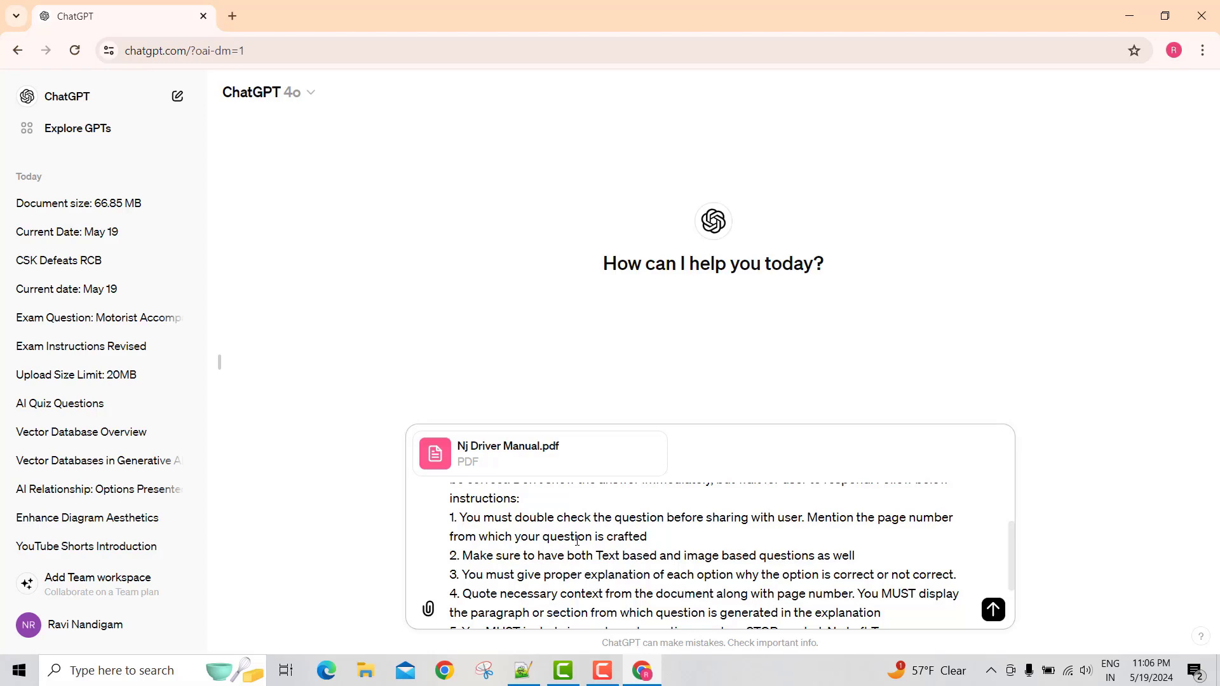
pyautogui.scroll(3, 577, 541)
pyautogui.click(991, 609)
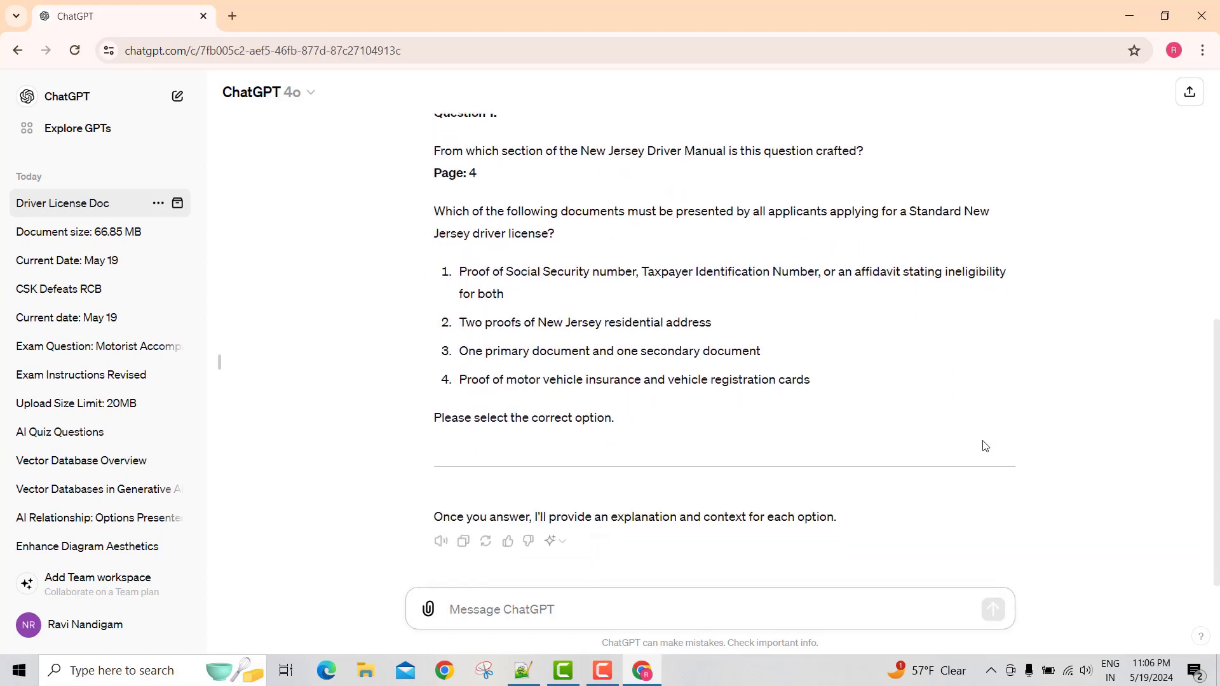
# Review Question 1 and its Page 4 citation.
pyautogui.scroll(1, 579, 285)
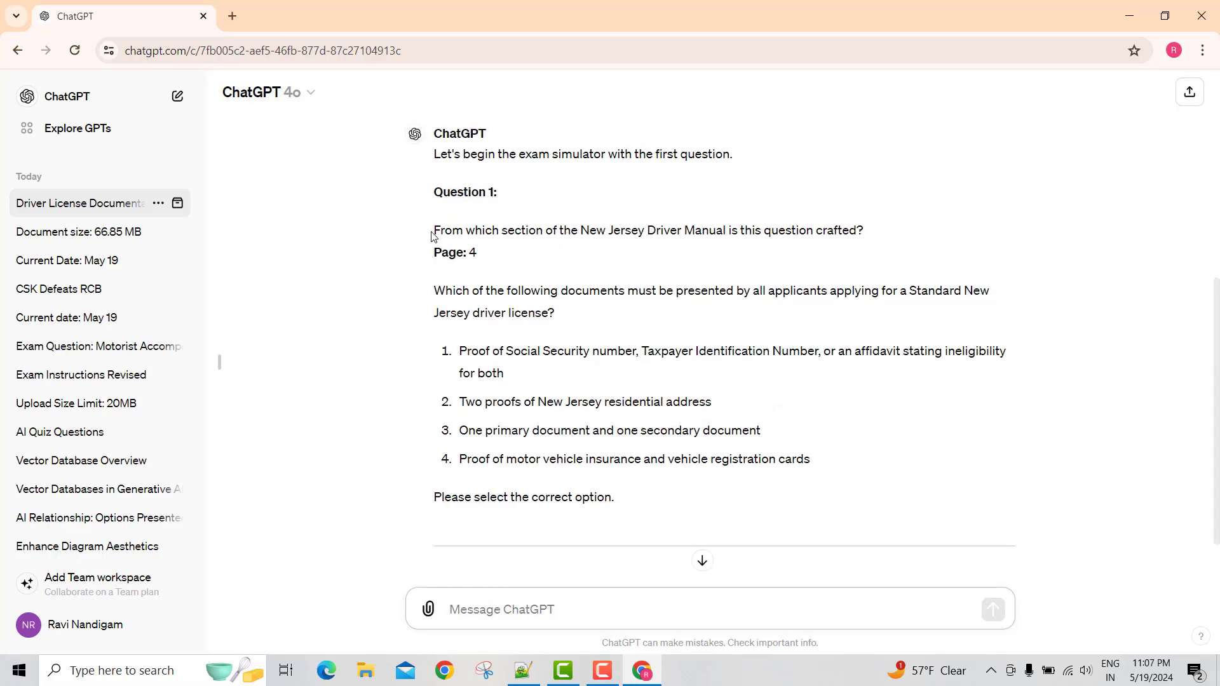
pyautogui.moveTo(435, 231); pyautogui.dragTo(709, 230)
pyautogui.click(871, 221)
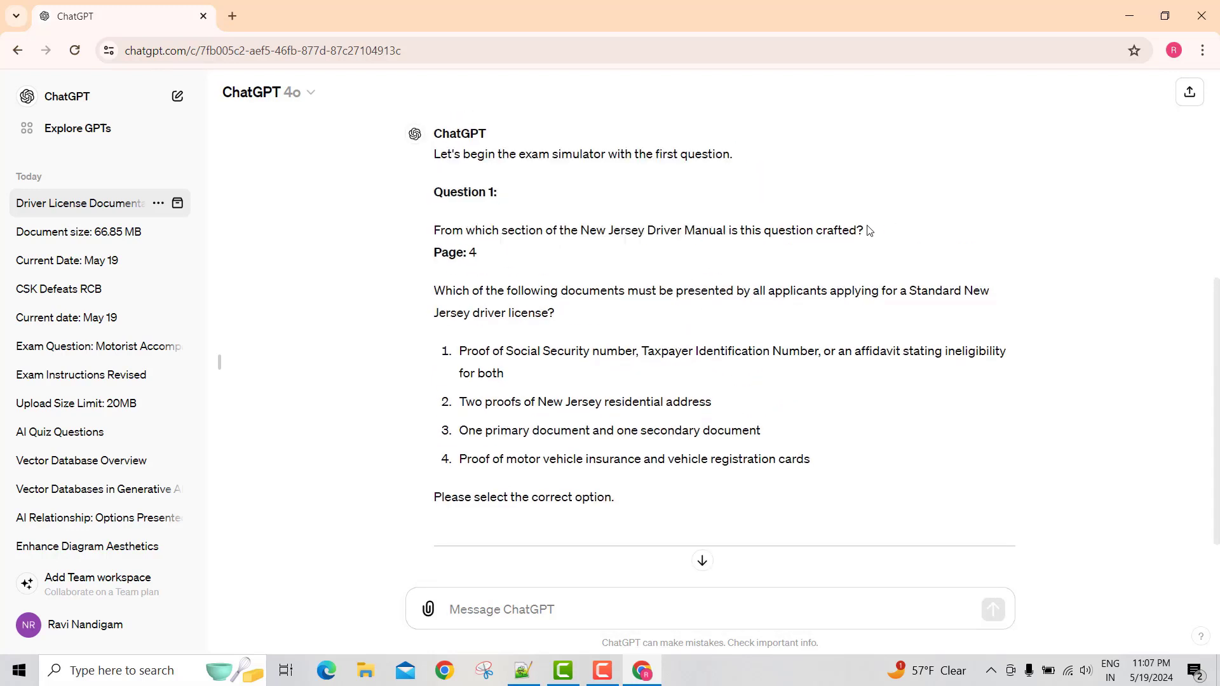
pyautogui.moveTo(866, 230)
pyautogui.mouseDown()
pyautogui.moveTo(431, 251)
pyautogui.moveTo(486, 253)
pyautogui.mouseUp()
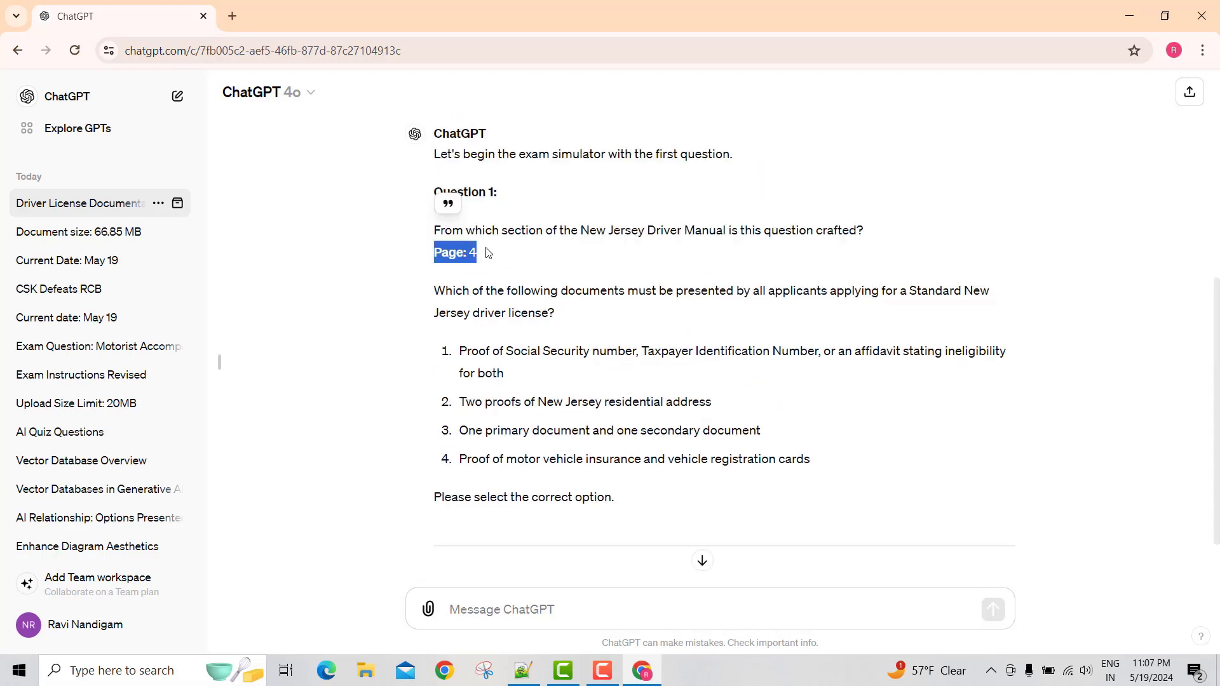
pyautogui.click(561, 324)
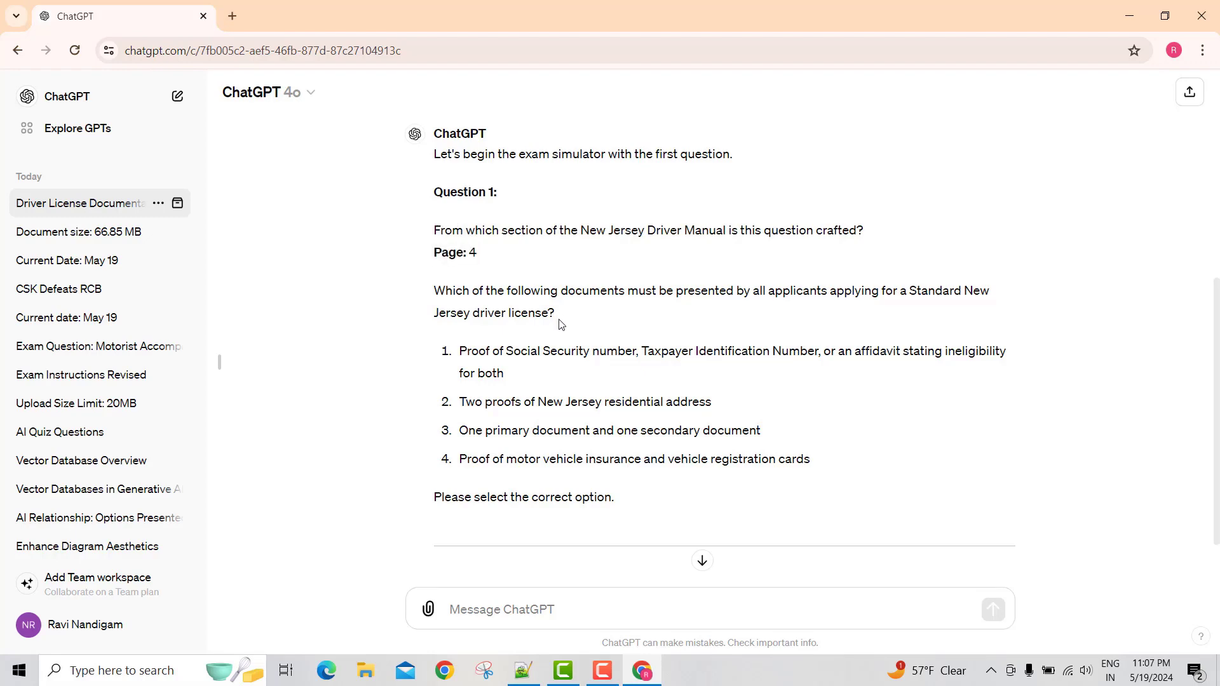
# Answer Question 1 with option 3 and read the explanation and quoted page-4 passage.
pyautogui.click(546, 604)
pyautogui.write('3')
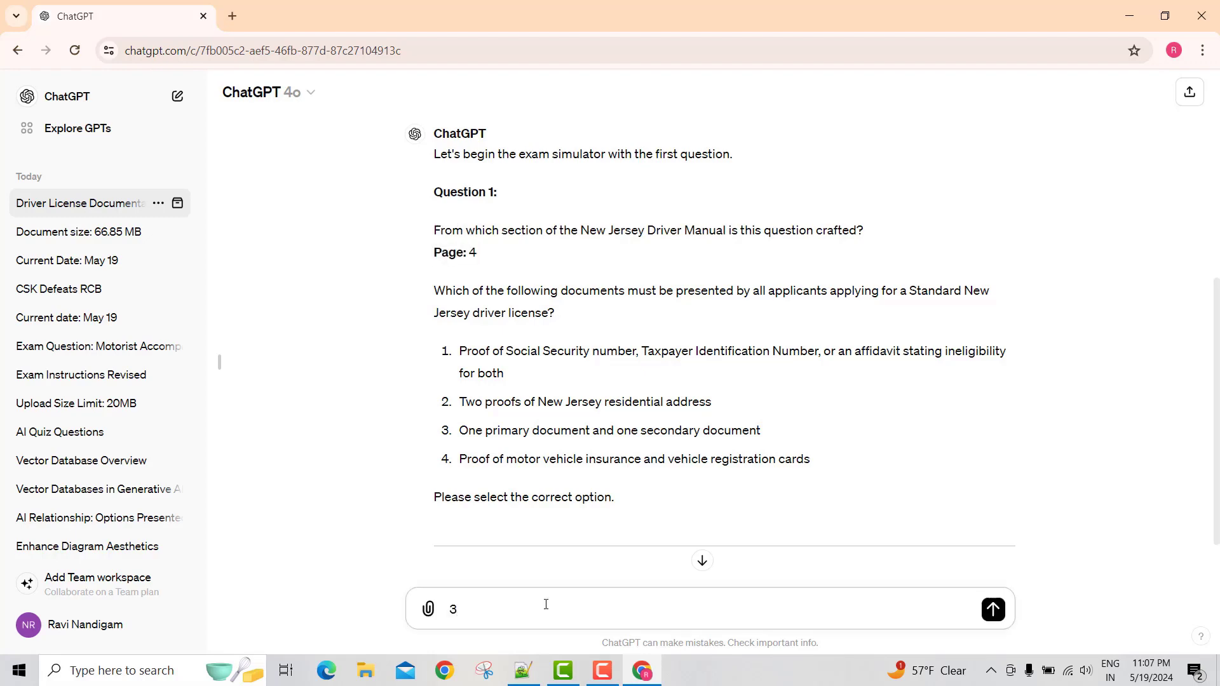
pyautogui.press('Return')
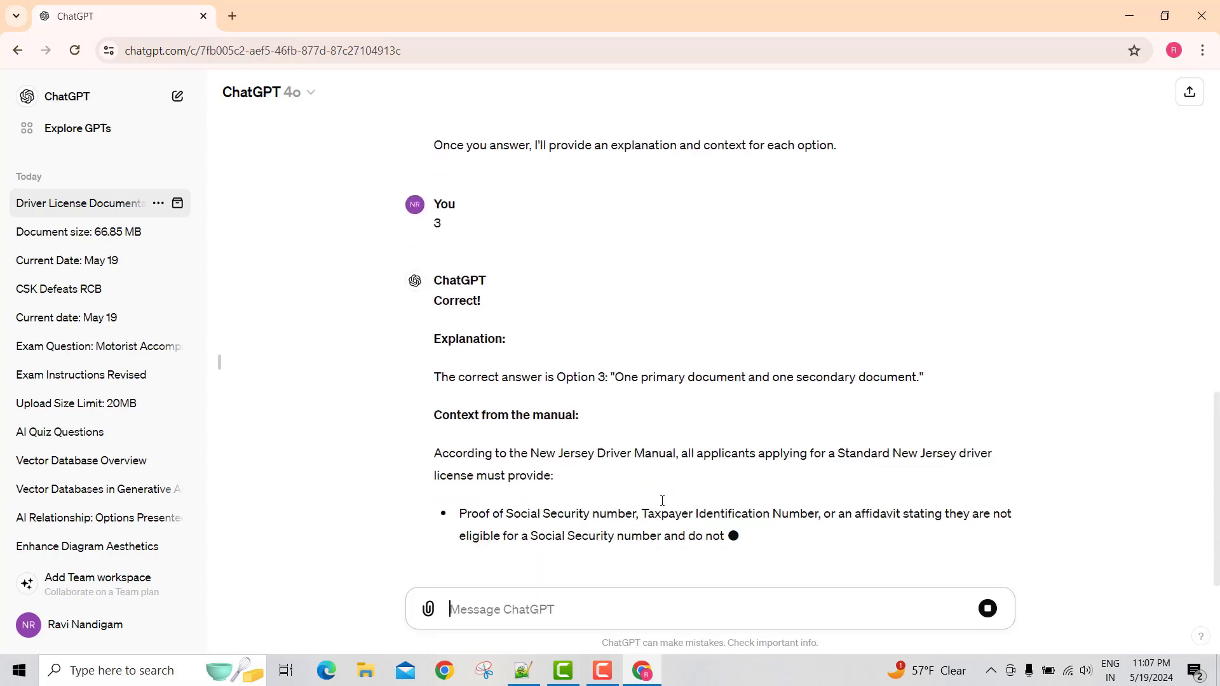
pyautogui.scroll(1, 549, 267)
pyautogui.scroll(1, 548, 267)
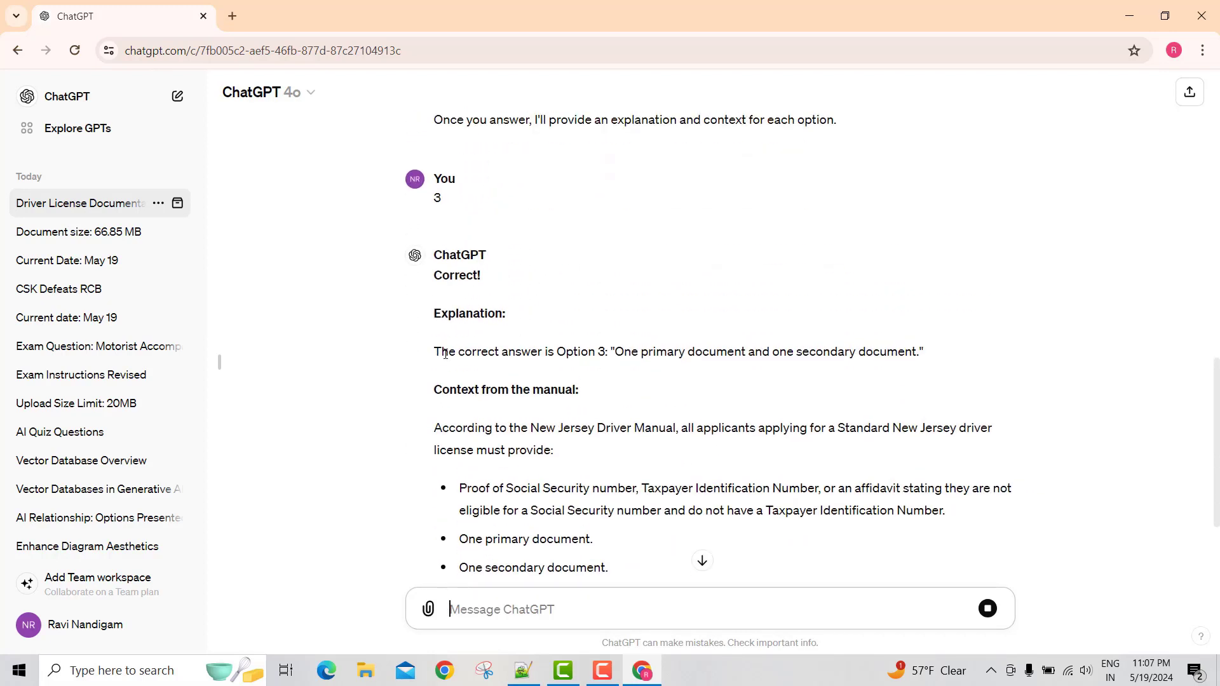
pyautogui.moveTo(435, 351); pyautogui.dragTo(889, 343)
pyautogui.scroll(-3, 888, 340)
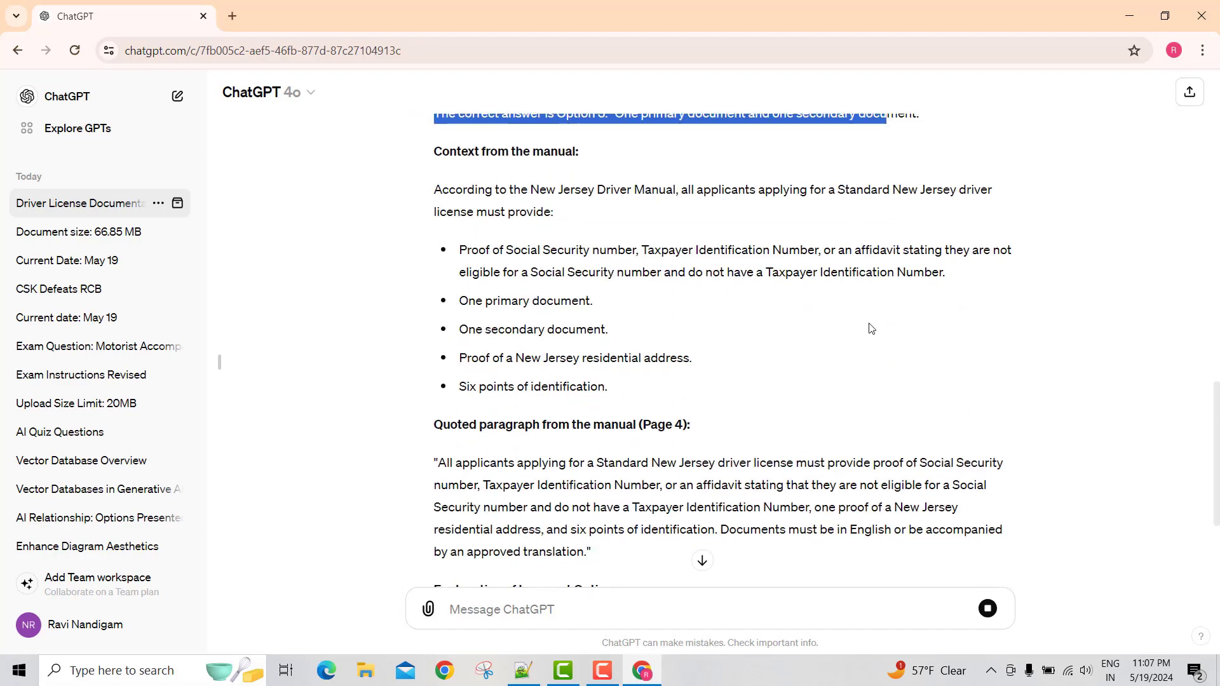
pyautogui.scroll(-2, 871, 328)
pyautogui.tripleClick(638, 395)
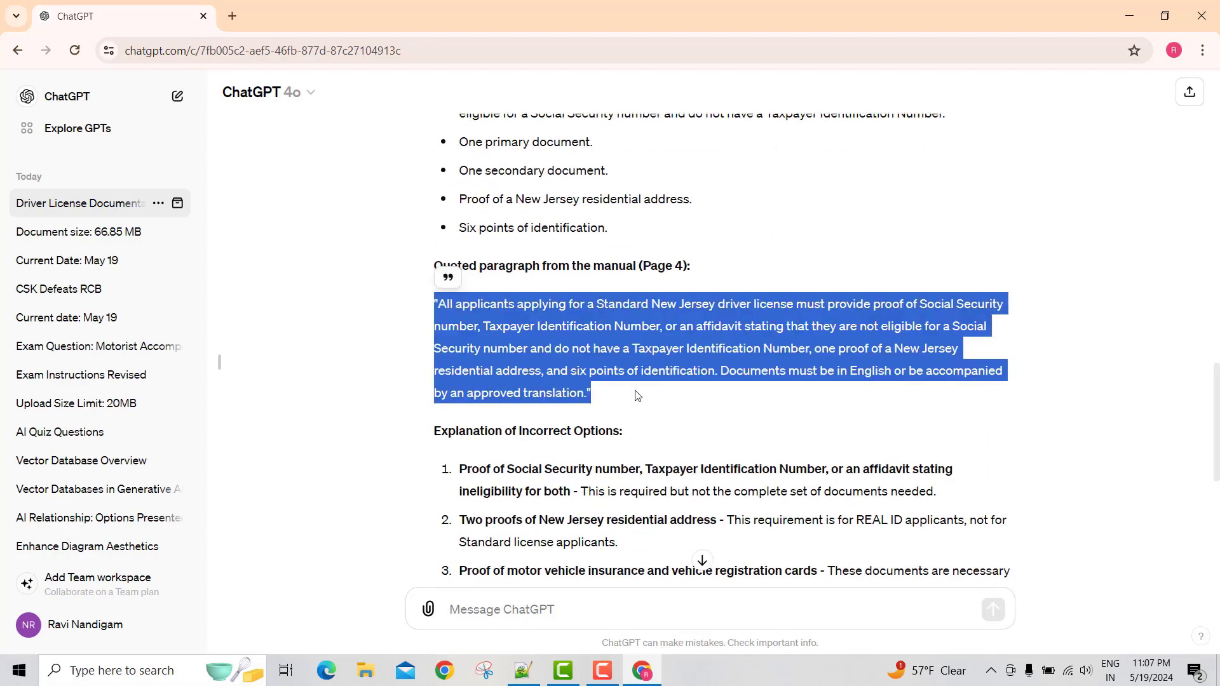
pyautogui.click(639, 401)
# Re-read prompt instruction 4 on quoting context, then return to the seat belt Question 2.
pyautogui.scroll(5, 678, 397)
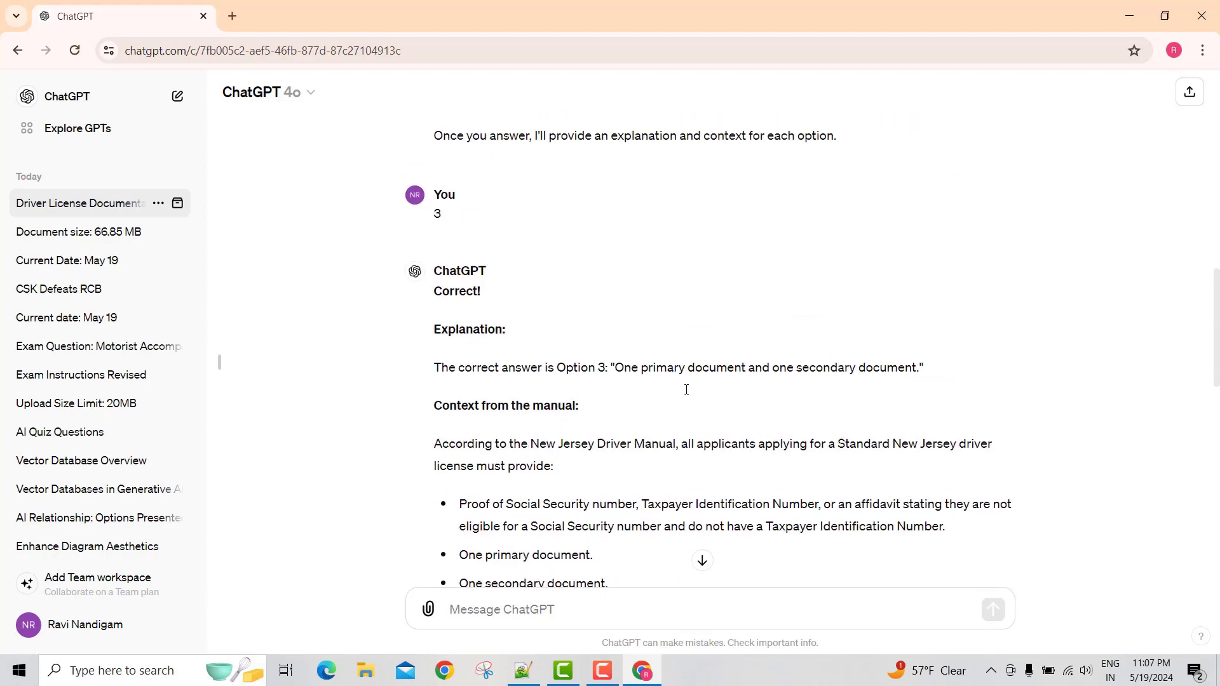
pyautogui.scroll(6, 680, 395)
pyautogui.scroll(2, 686, 394)
pyautogui.scroll(2, 686, 394)
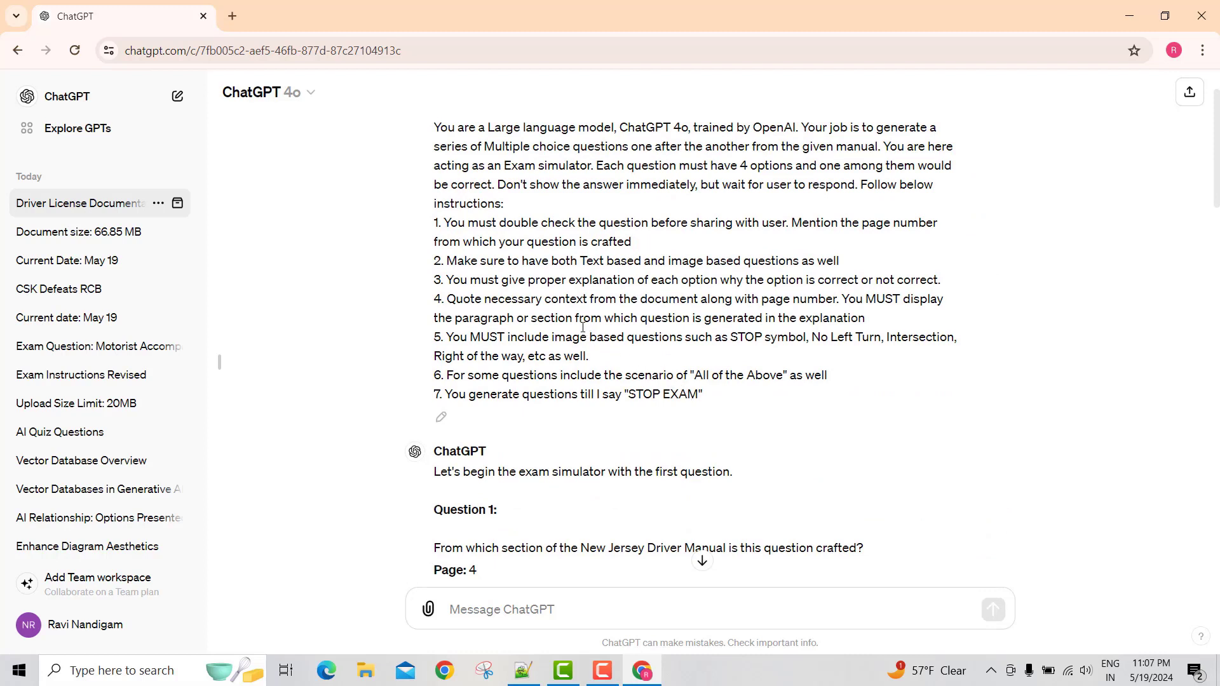
pyautogui.moveTo(448, 300)
pyautogui.mouseDown()
pyautogui.moveTo(755, 303)
pyautogui.moveTo(865, 317)
pyautogui.mouseUp()
pyautogui.scroll(-5, 889, 356)
pyautogui.scroll(-7, 926, 361)
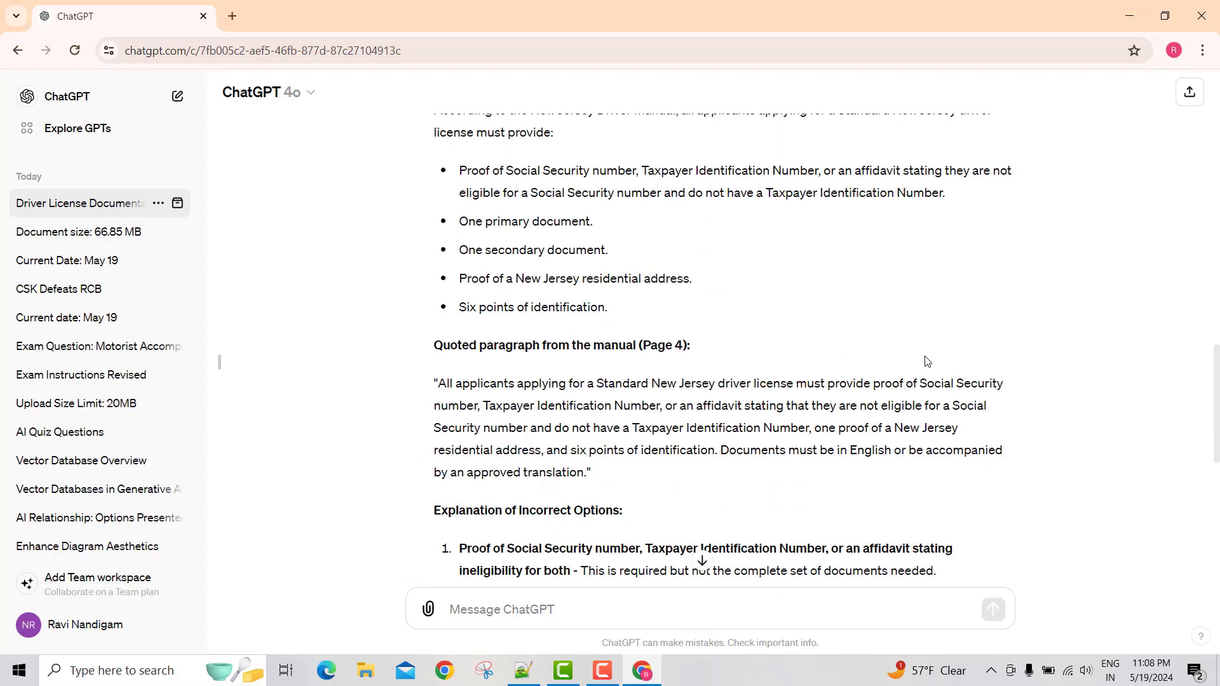
pyautogui.scroll(-8, 927, 361)
pyautogui.scroll(3, 926, 362)
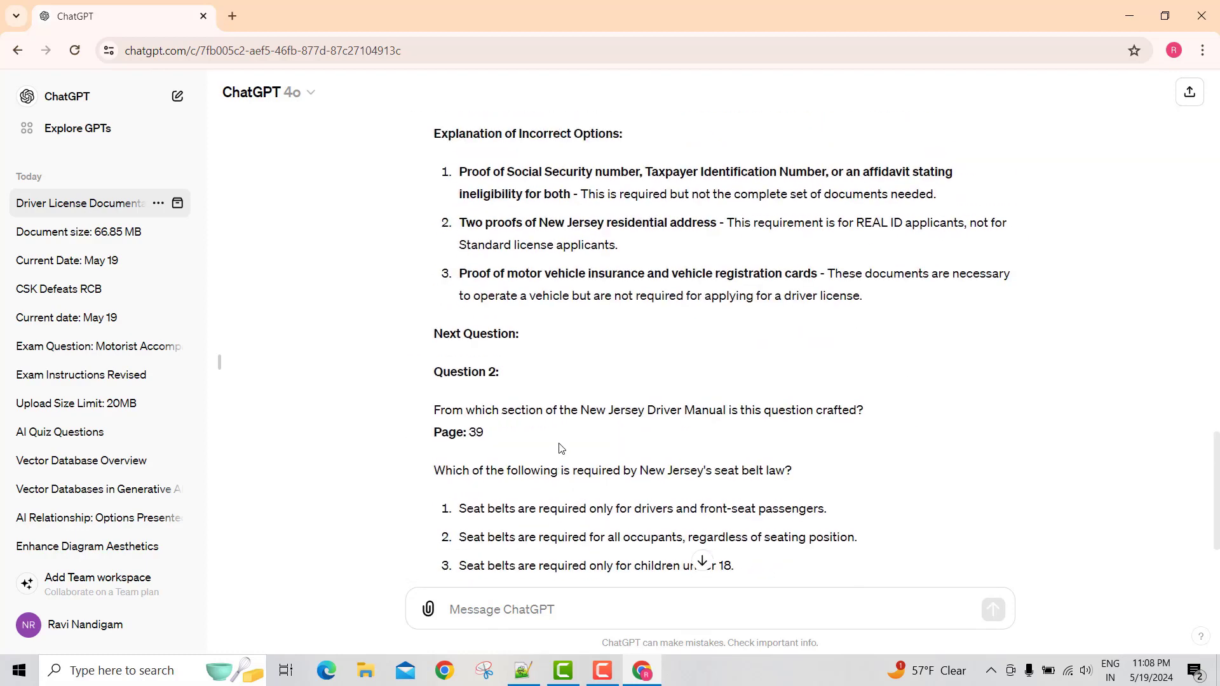
pyautogui.scroll(-3, 561, 449)
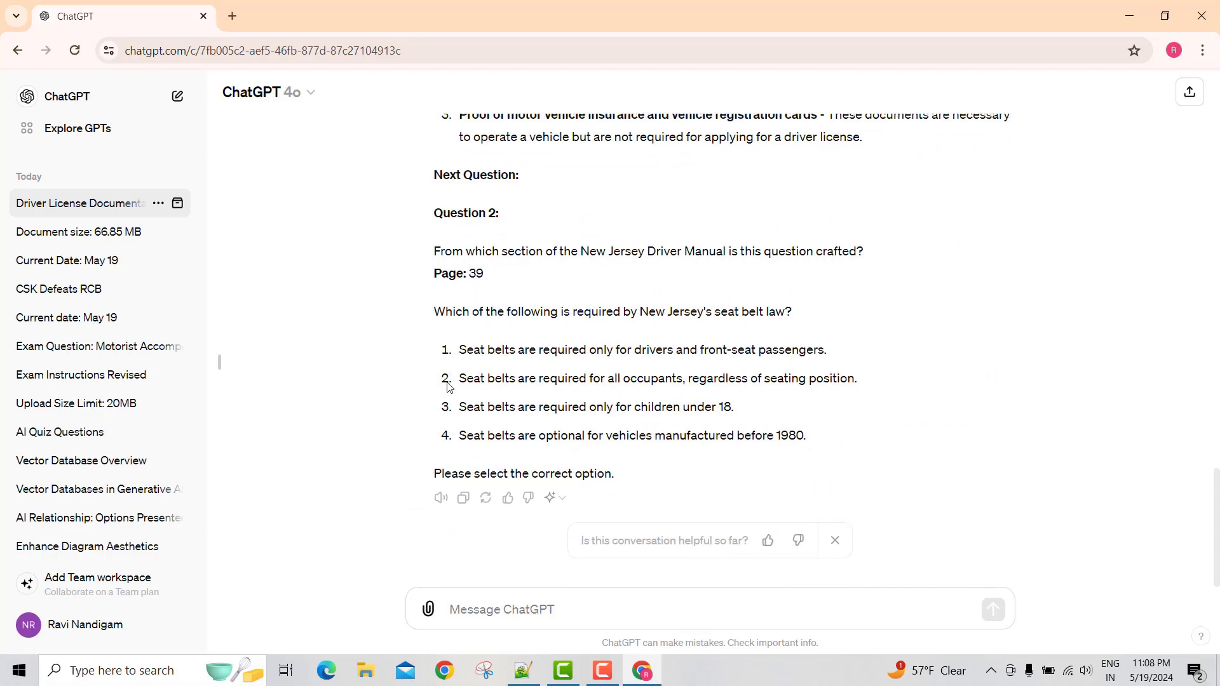
# Answer Question 2 with option 2 and read the quoted page-39 seat belt passage.
pyautogui.click(515, 617)
pyautogui.write('2')
pyautogui.press('Return')
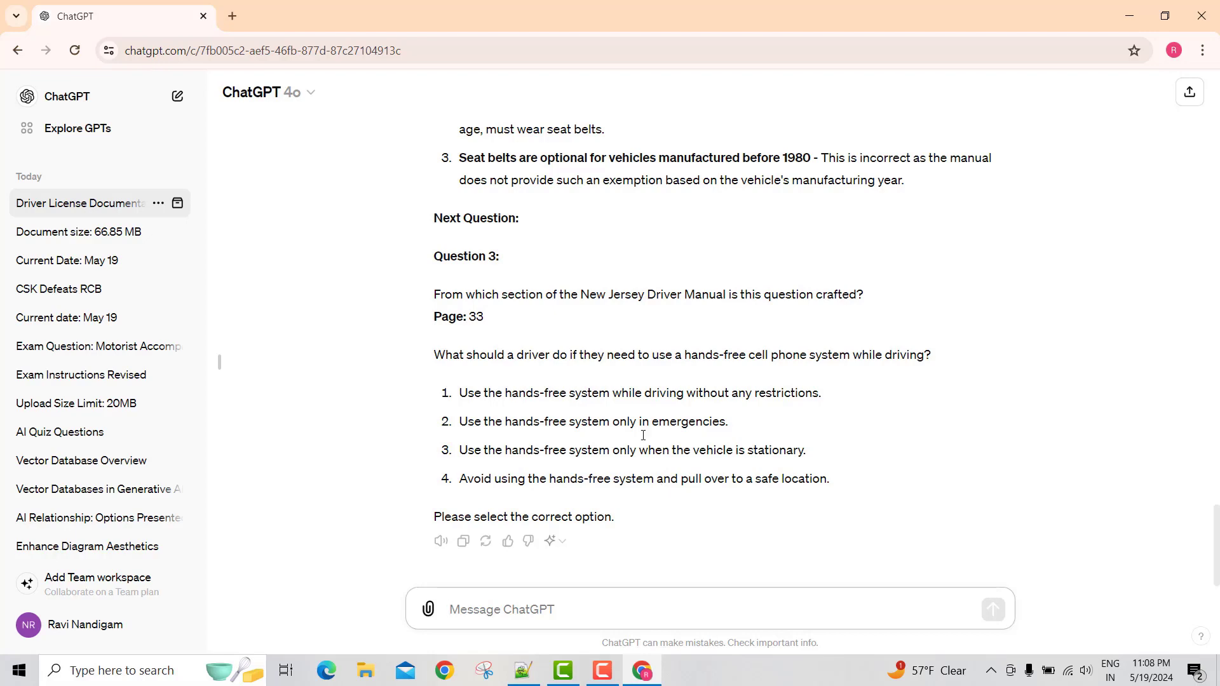
pyautogui.scroll(4, 533, 340)
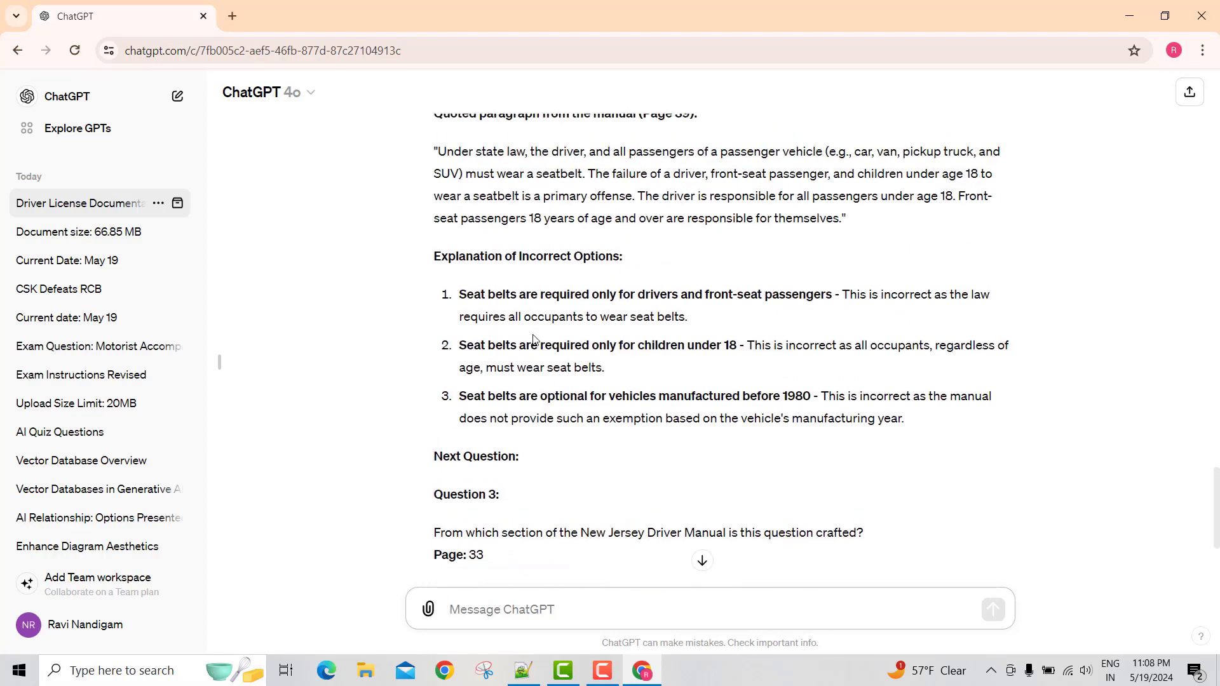
pyautogui.scroll(1, 533, 340)
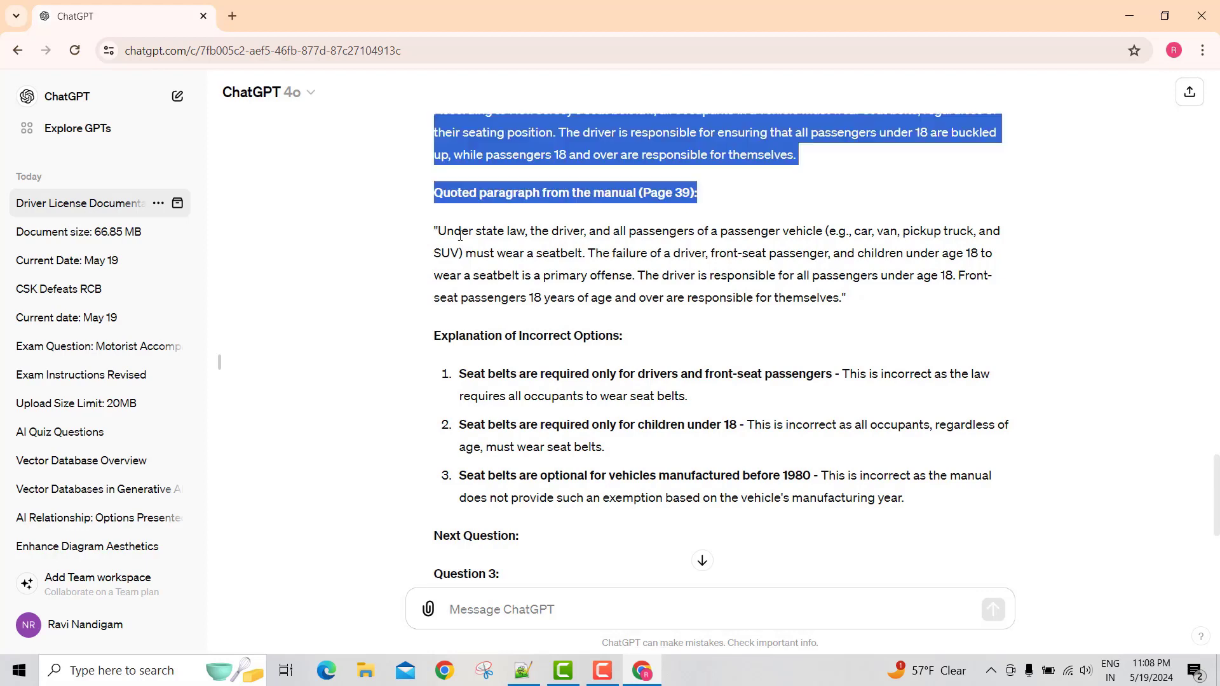
pyautogui.moveTo(427, 240)
pyautogui.mouseDown()
pyautogui.moveTo(845, 299)
pyautogui.moveTo(432, 230)
pyautogui.mouseUp()
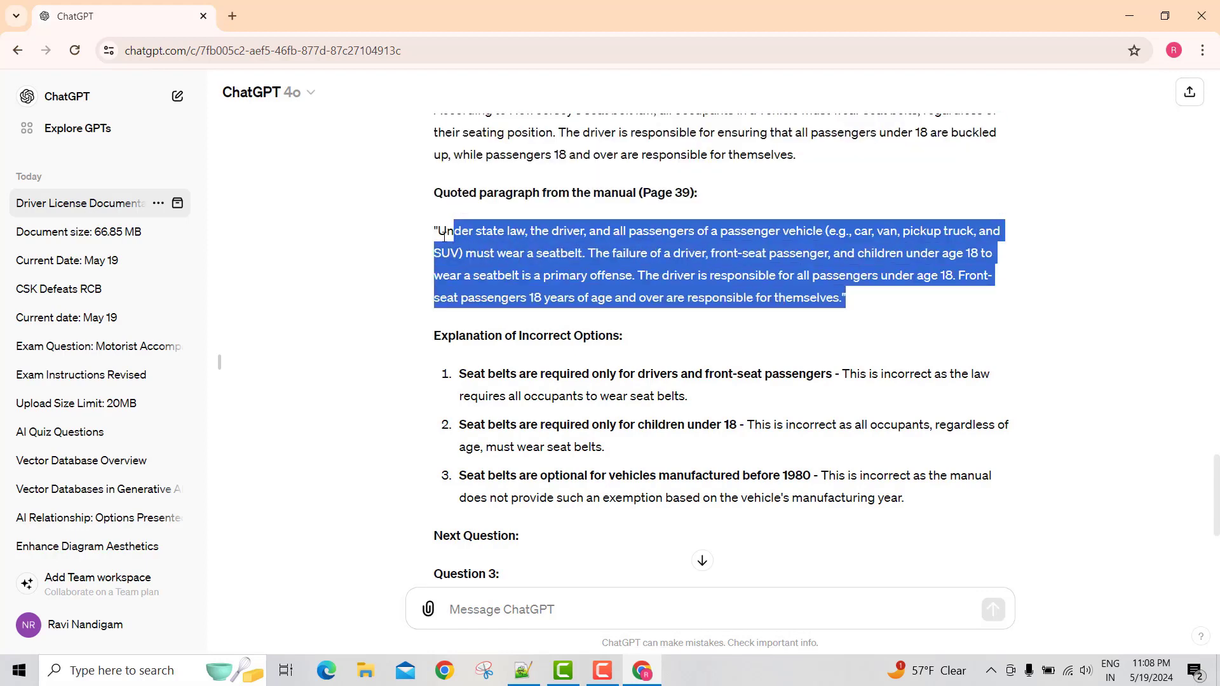
pyautogui.click(631, 280)
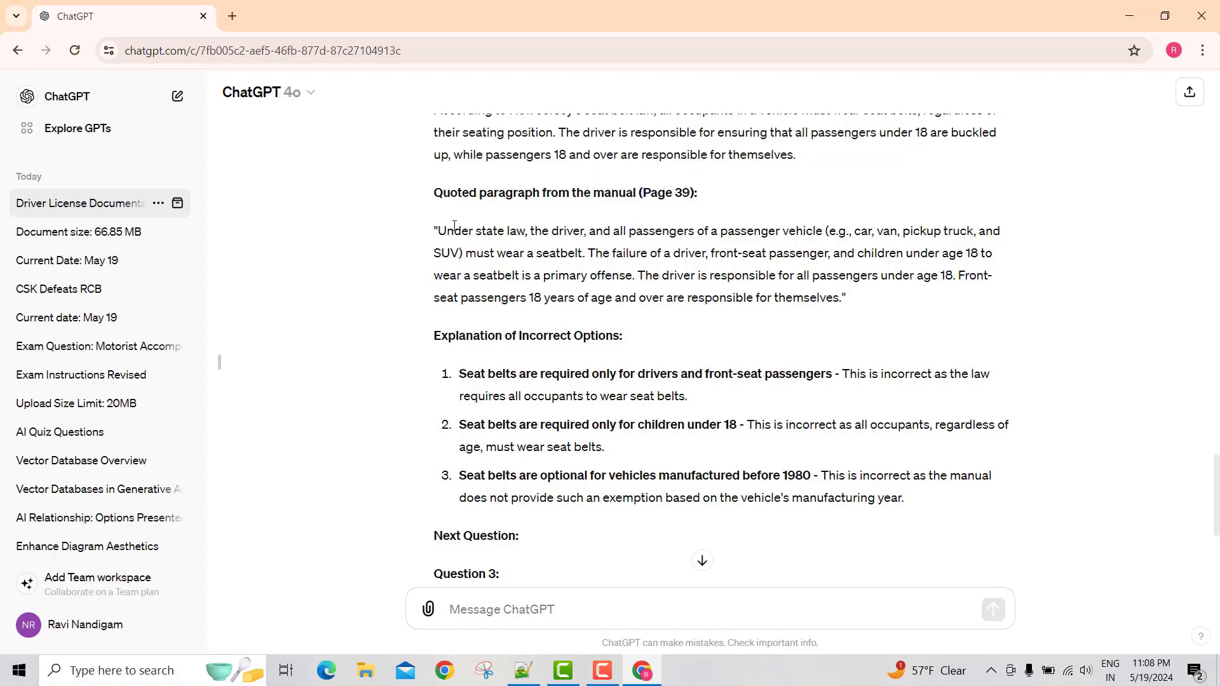
pyautogui.moveTo(436, 232); pyautogui.dragTo(849, 302)
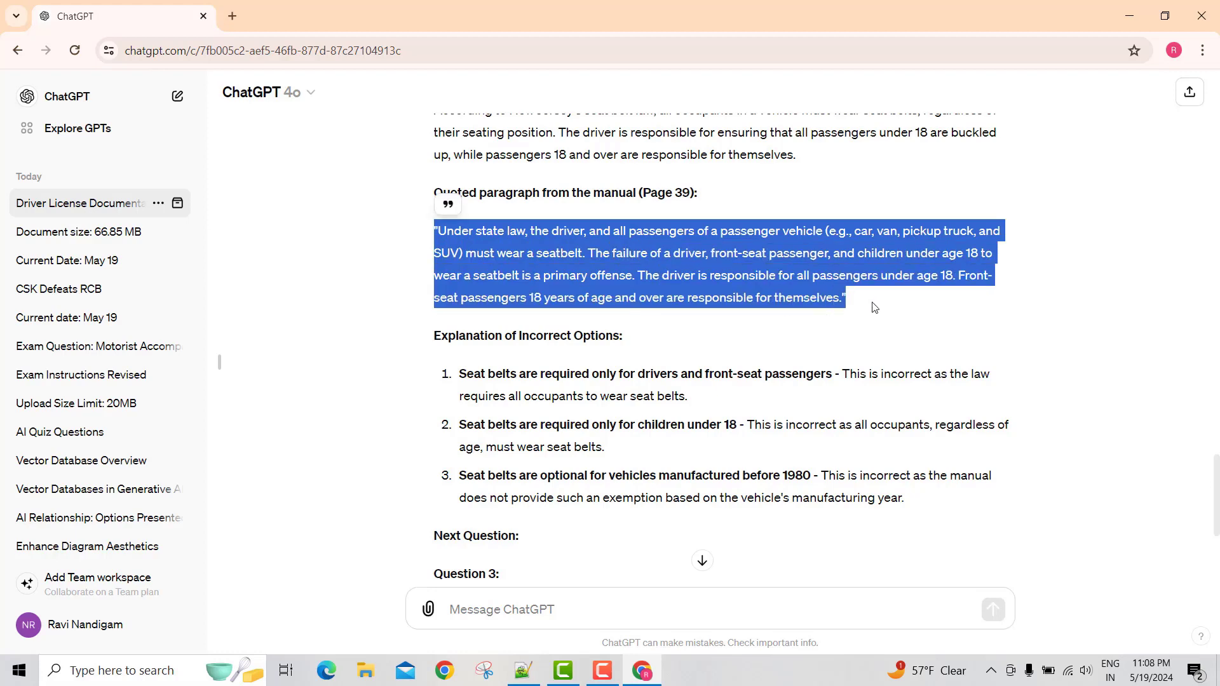
pyautogui.click(443, 225)
pyautogui.scroll(-5, 535, 245)
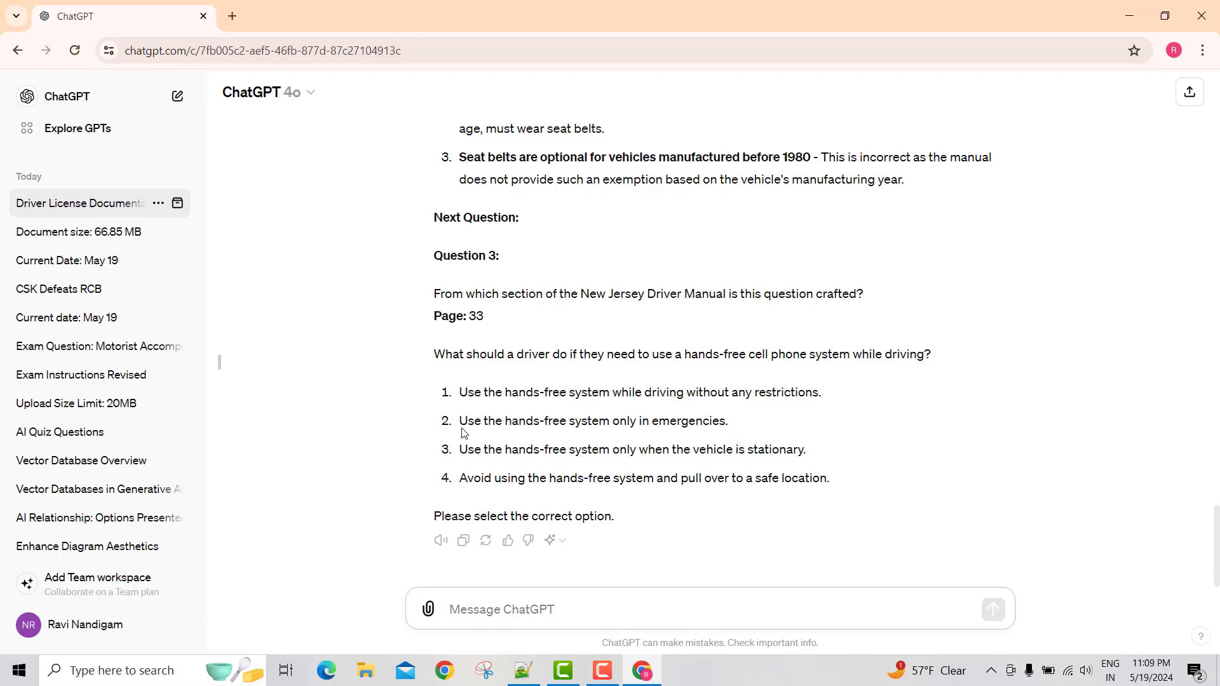
# Answer Question 3 with option 2, see it marked Correct, and read Question 4 on name changes.
pyautogui.moveTo(459, 421); pyautogui.dragTo(732, 424)
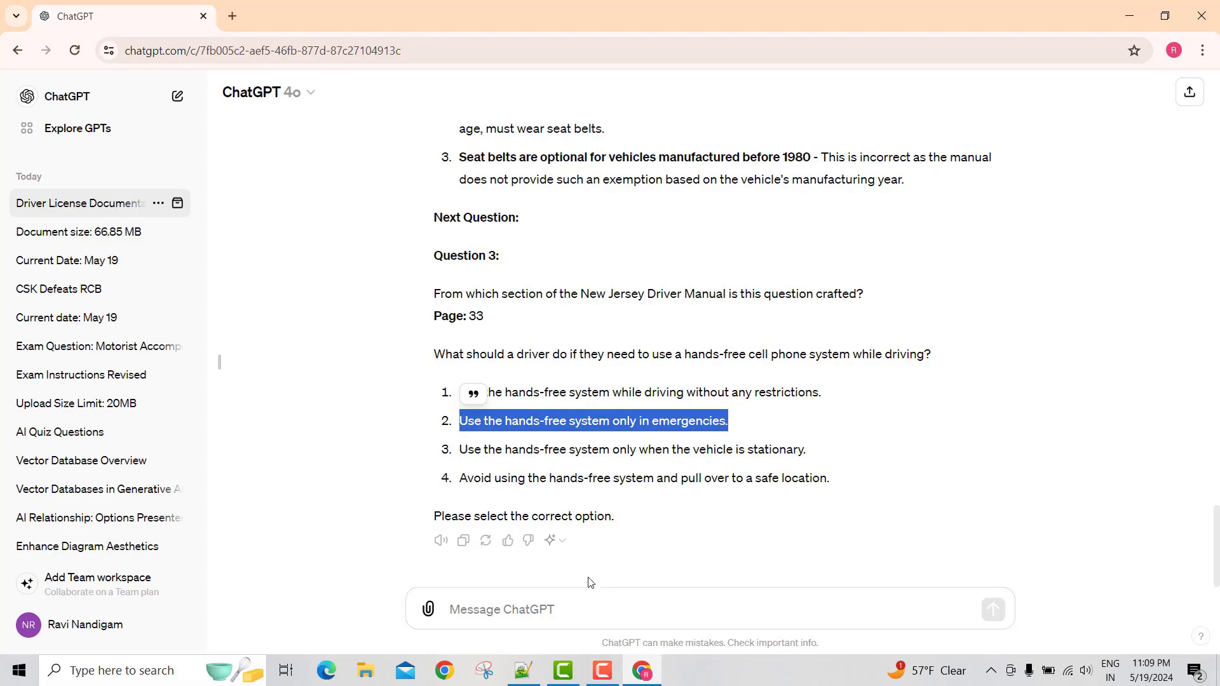
pyautogui.click(566, 598)
pyautogui.write('2')
pyautogui.press('Return')
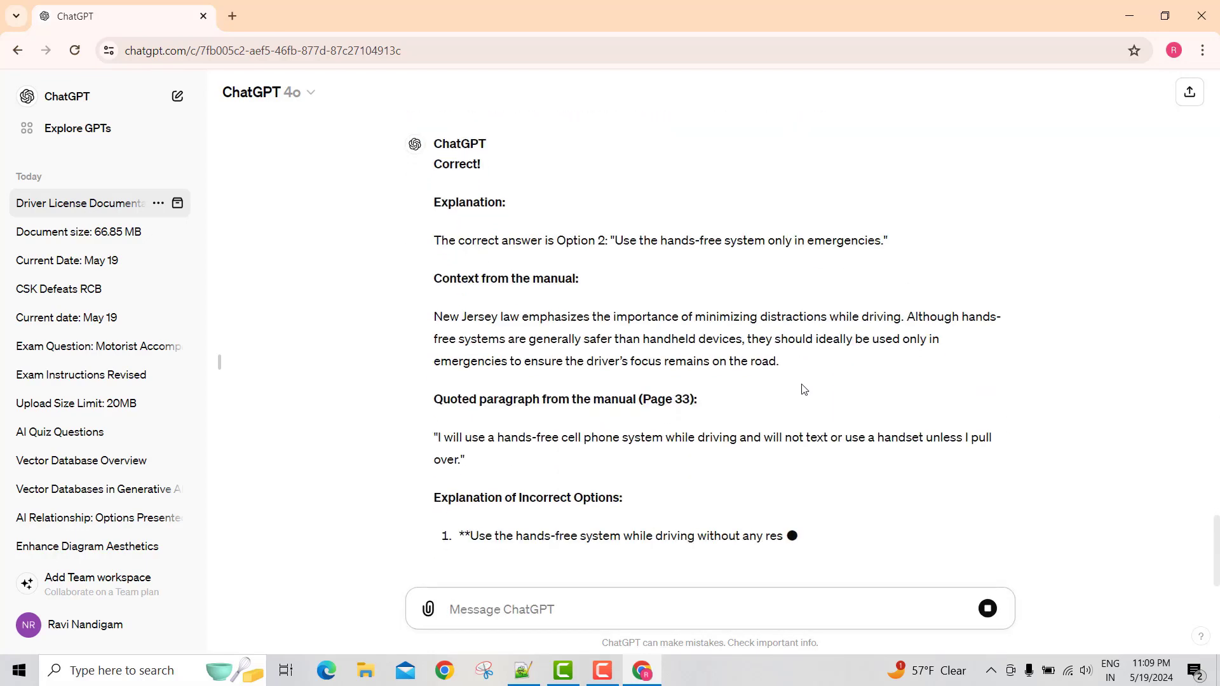
pyautogui.scroll(6, 648, 384)
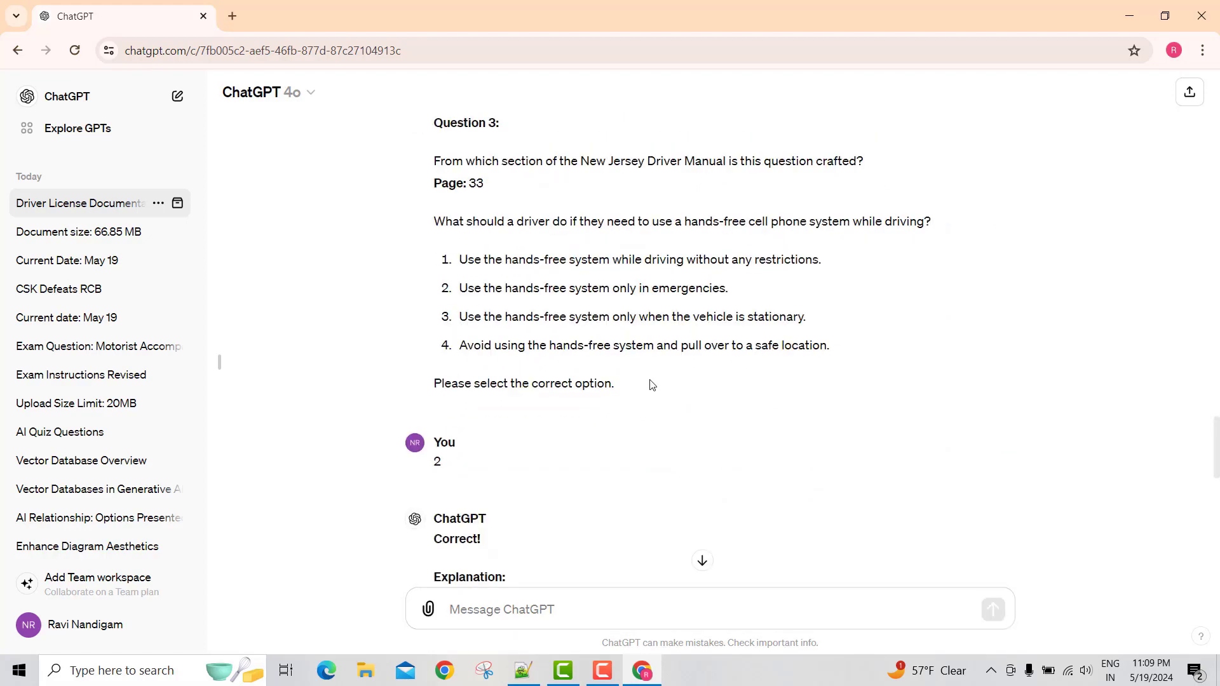
pyautogui.scroll(-2, 651, 400)
pyautogui.scroll(-8, 654, 424)
pyautogui.scroll(-1, 654, 424)
pyautogui.moveTo(433, 332); pyautogui.dragTo(580, 495)
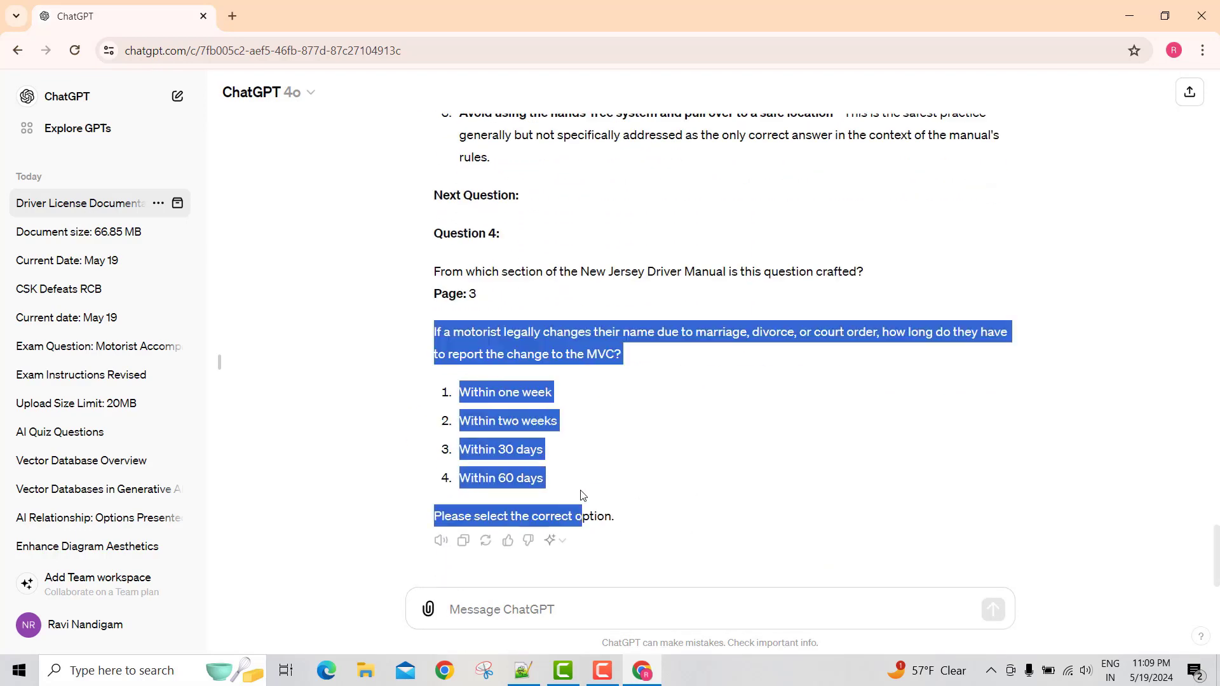
pyautogui.click(709, 439)
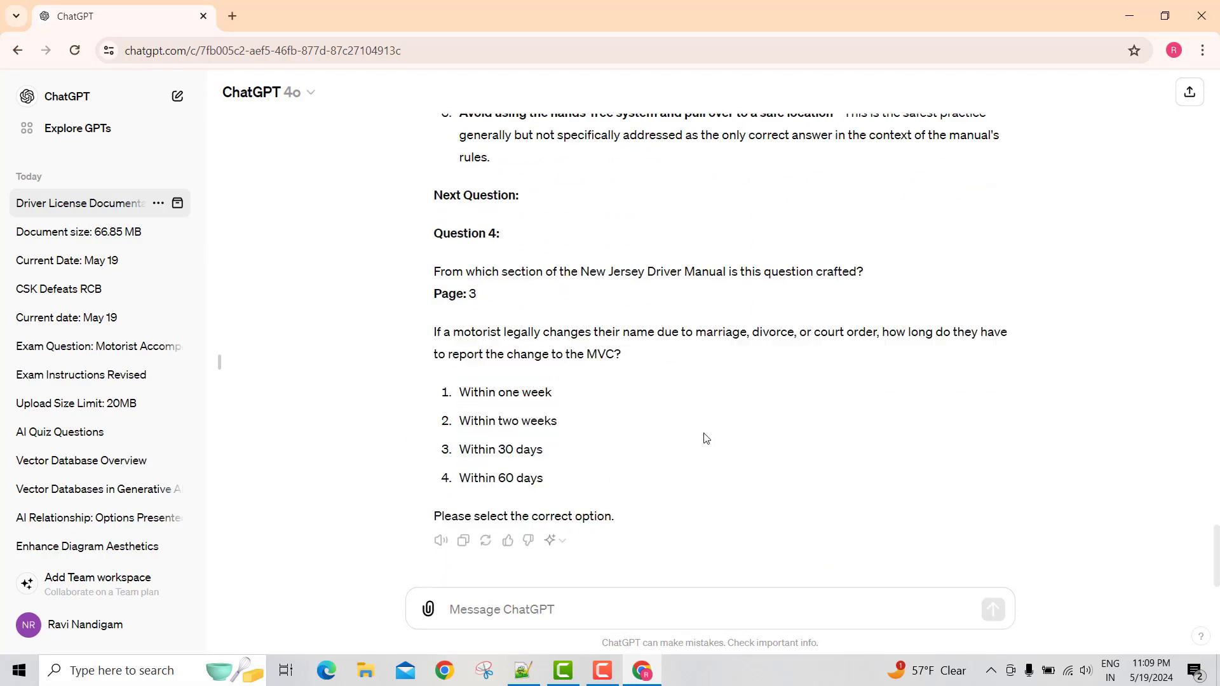
# Answer Question 4 with option 1 and read the page-3 two-weeks quote before Question 5.
pyautogui.click(545, 602)
pyautogui.write('1')
pyautogui.press('Return')
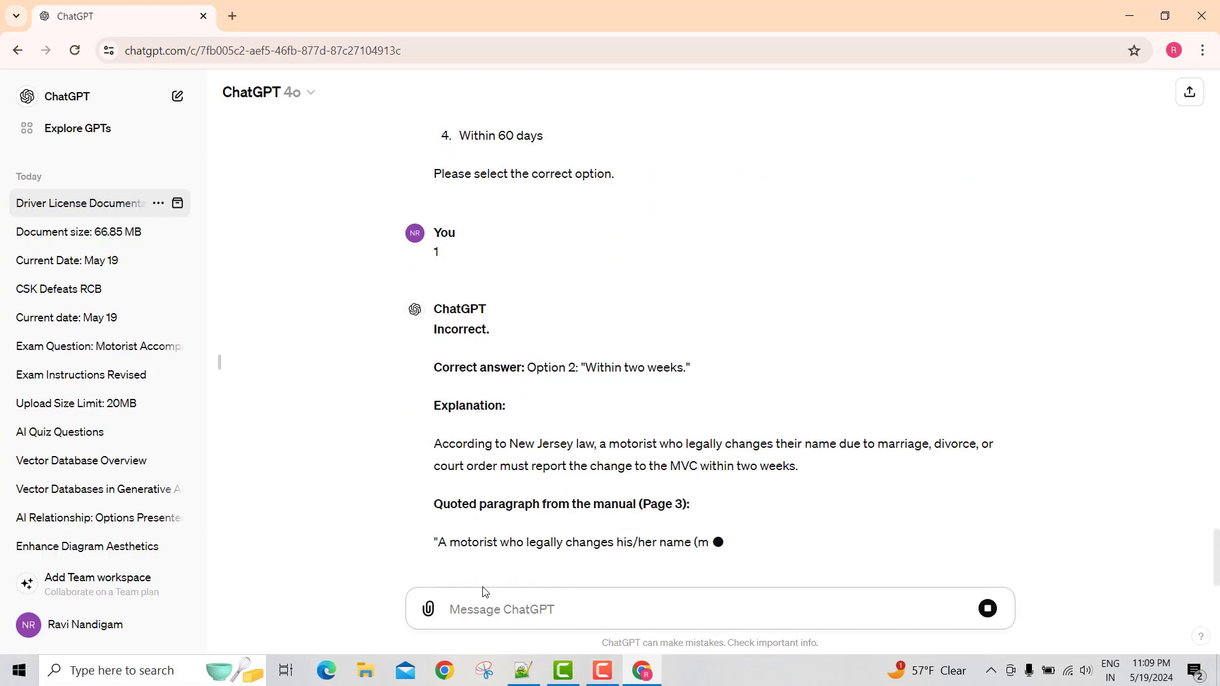
pyautogui.scroll(3, 676, 340)
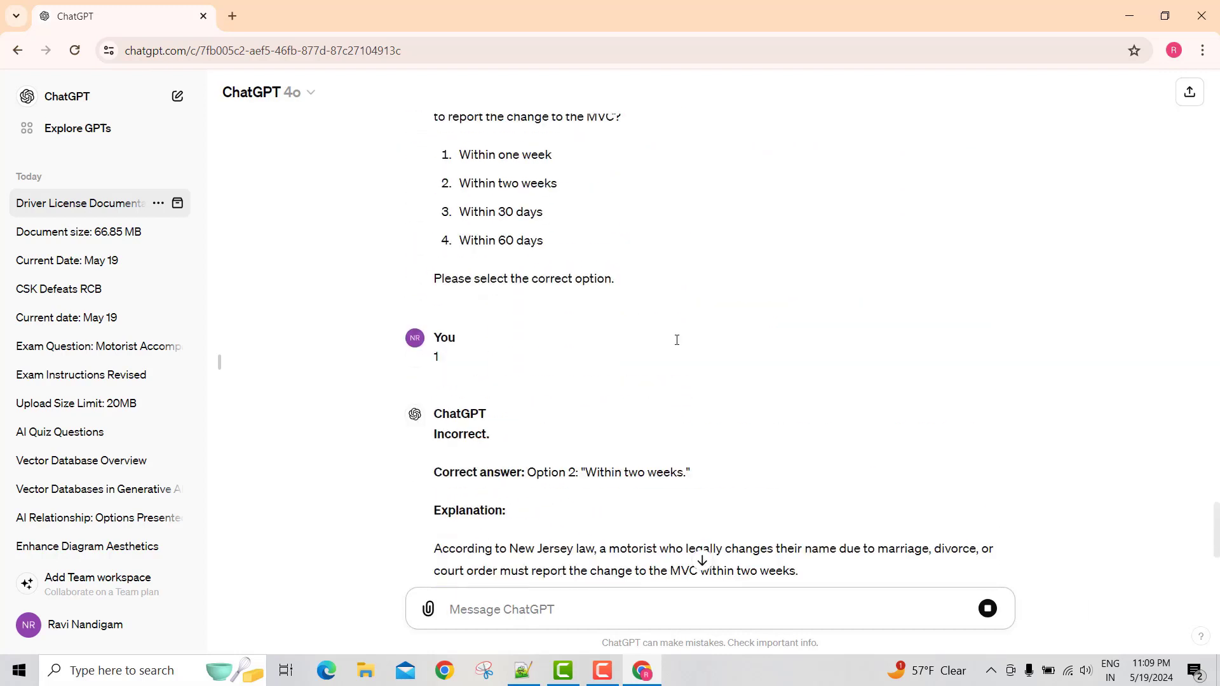
pyautogui.scroll(3, 677, 340)
pyautogui.scroll(1, 680, 345)
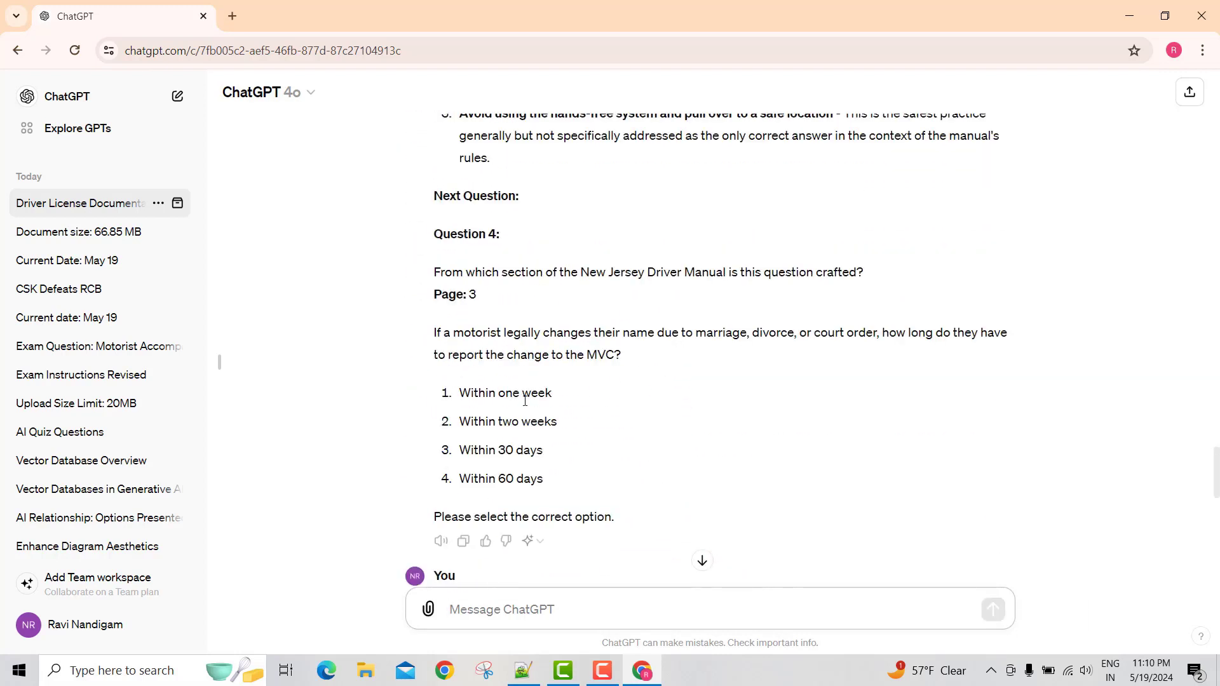
pyautogui.moveTo(460, 393); pyautogui.dragTo(552, 394)
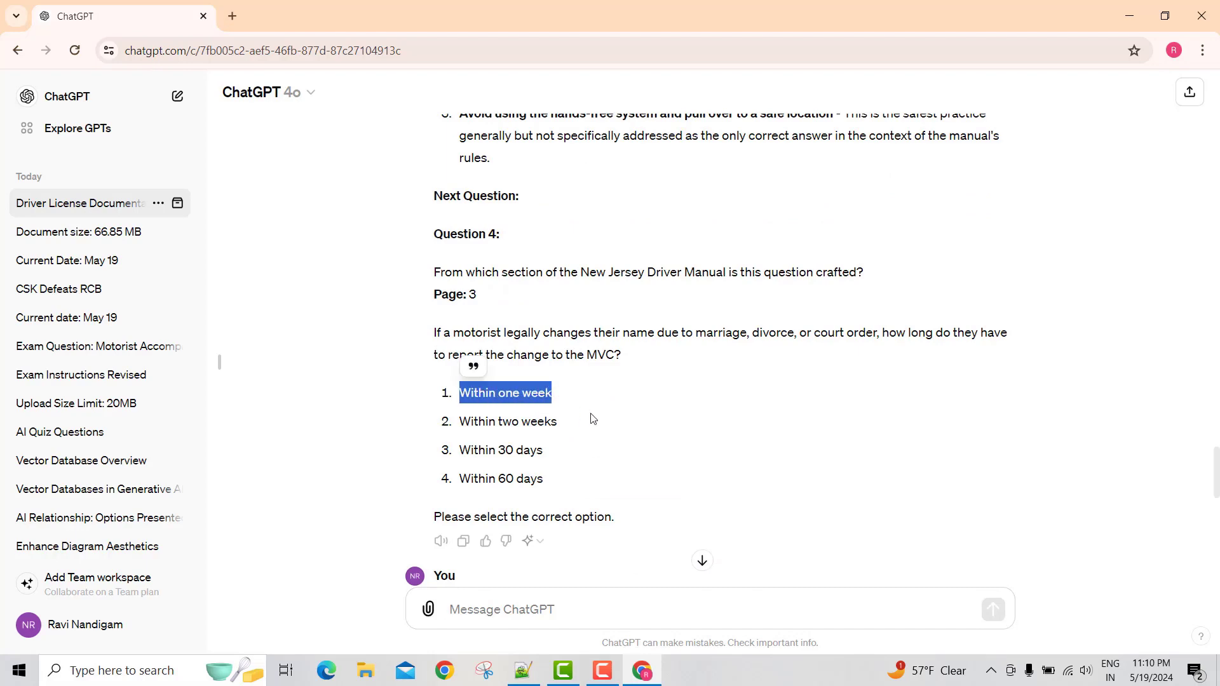
pyautogui.scroll(-1, 591, 416)
pyautogui.scroll(-3, 592, 418)
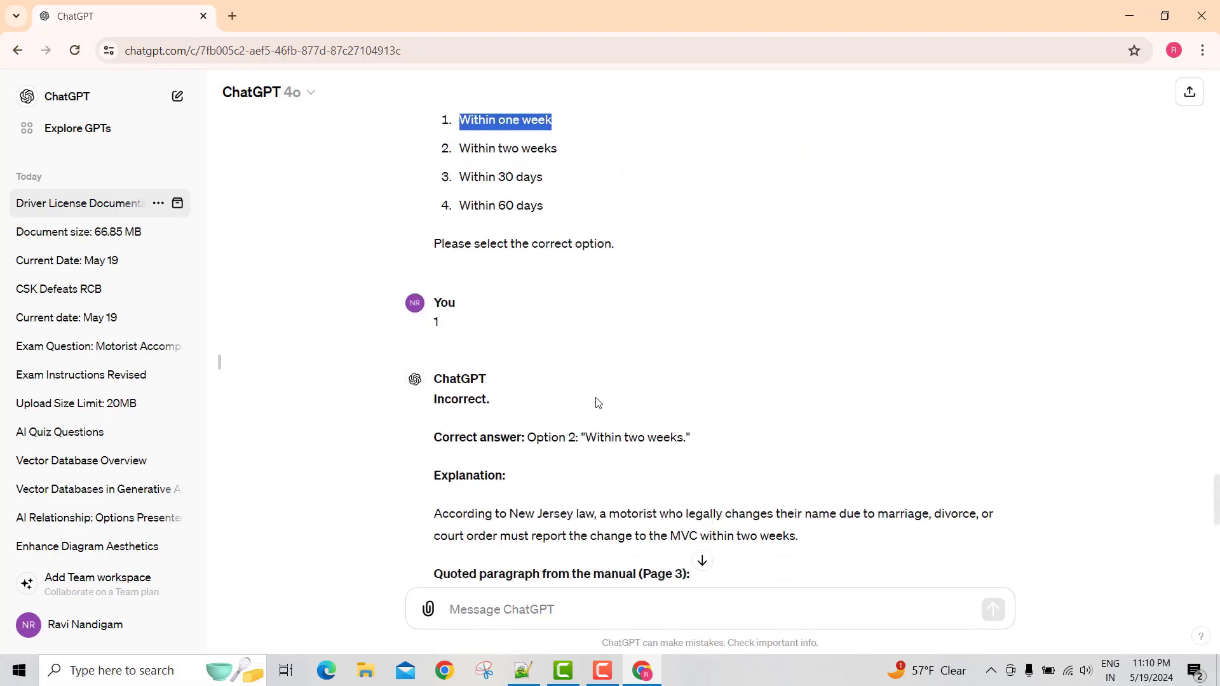
pyautogui.scroll(-3, 597, 403)
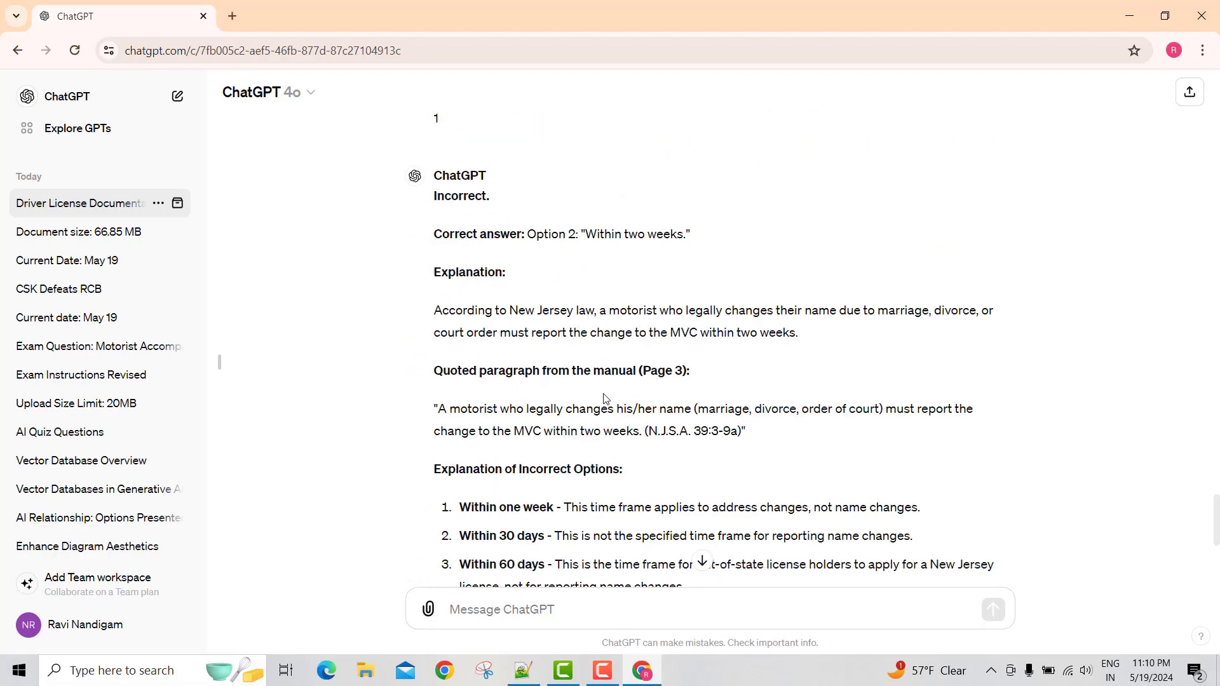
pyautogui.scroll(-1, 600, 388)
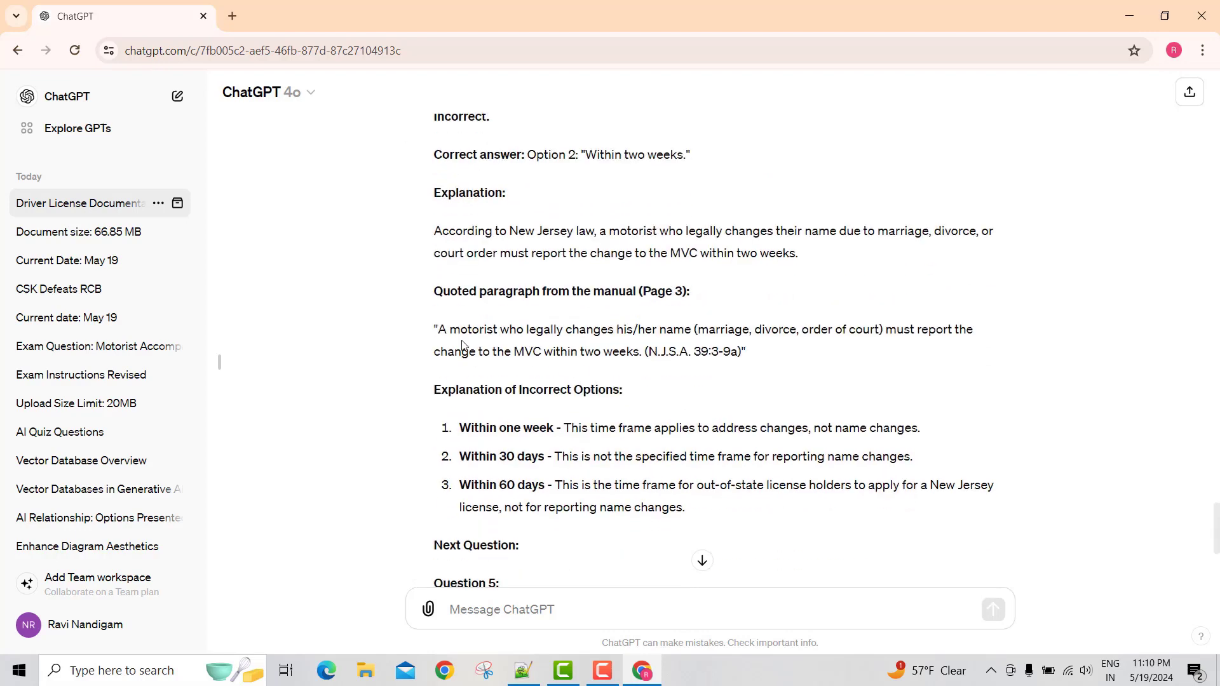
pyautogui.moveTo(436, 330); pyautogui.dragTo(772, 343)
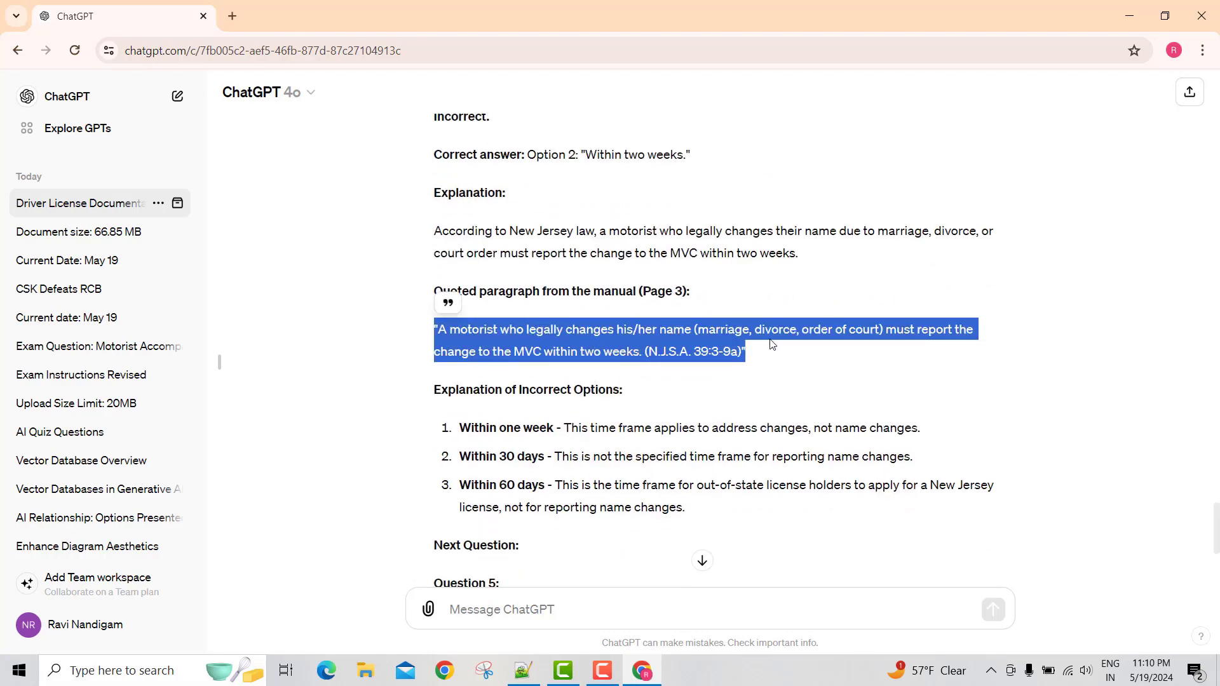
pyautogui.scroll(-5, 795, 375)
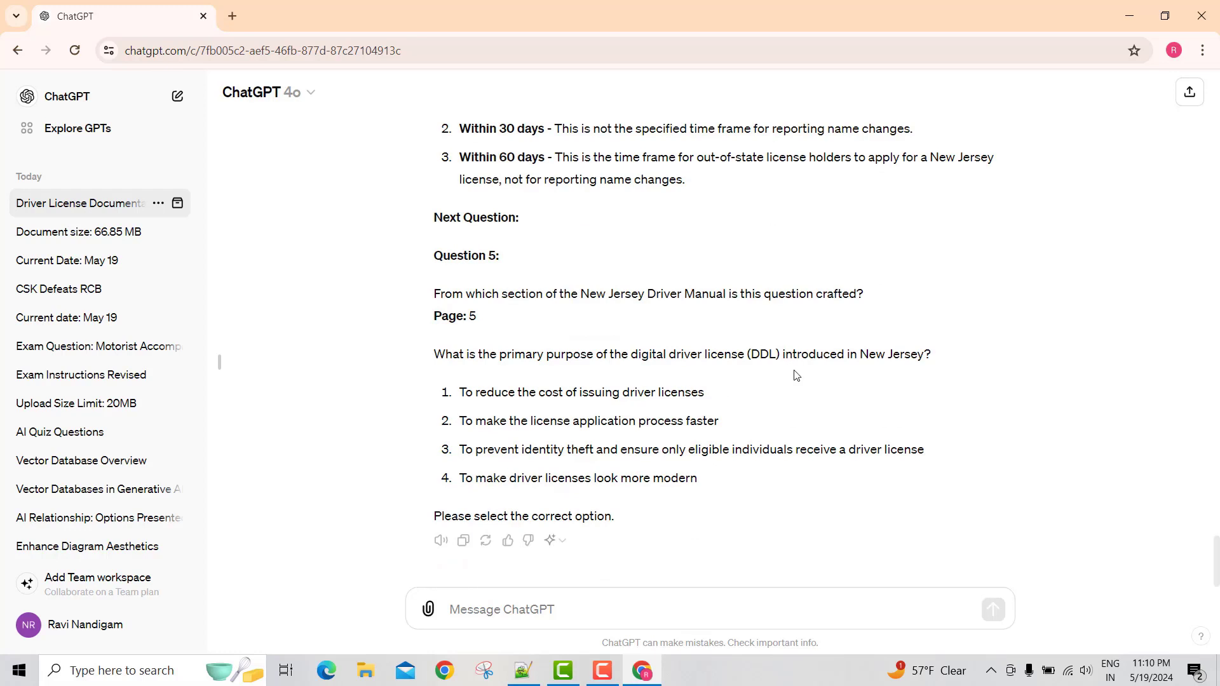
# Send 'STOP EXAM' to end the quiz, then glance at the model list in the header.
pyautogui.click(585, 612)
pyautogui.write('STOP')
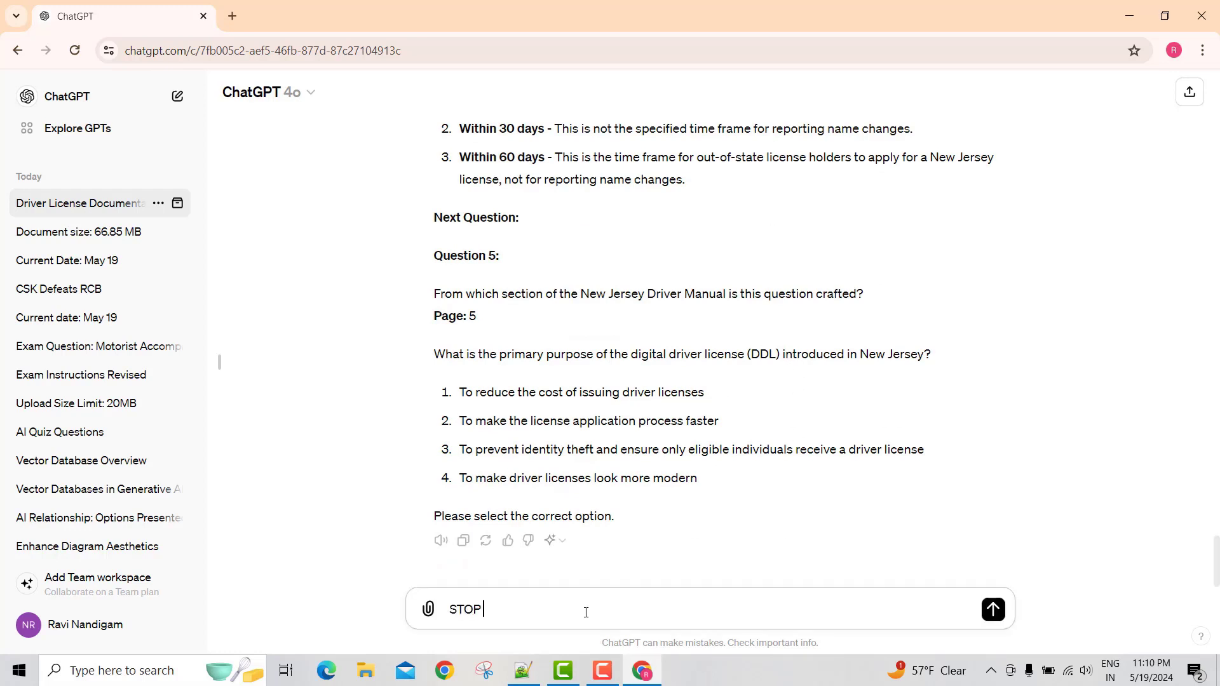
pyautogui.write(' EXAM')
pyautogui.press('Return')
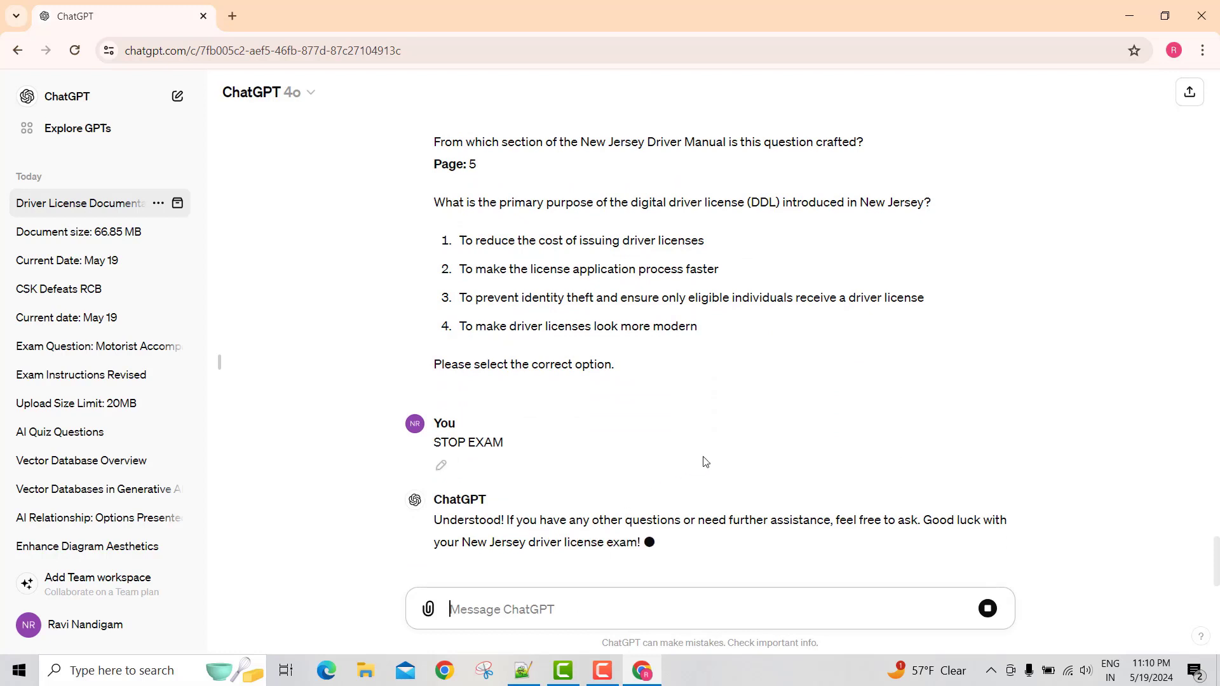
pyautogui.click(312, 94)
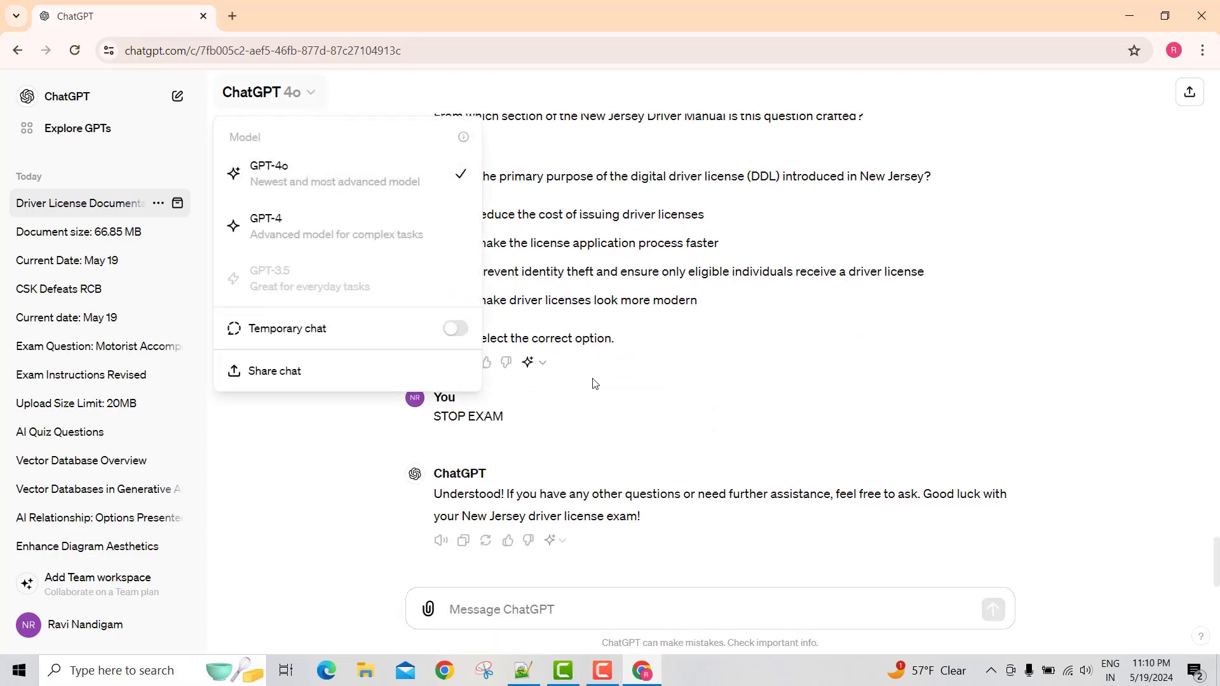
pyautogui.click(641, 411)
pyautogui.moveTo(467, 415)
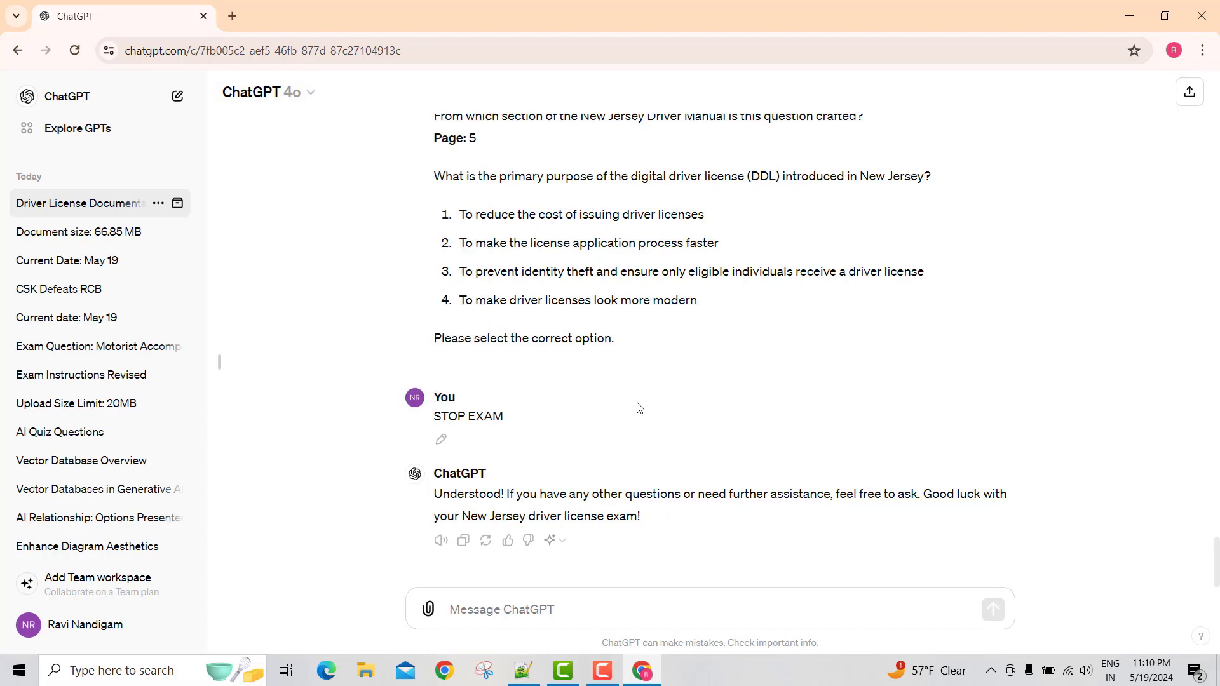